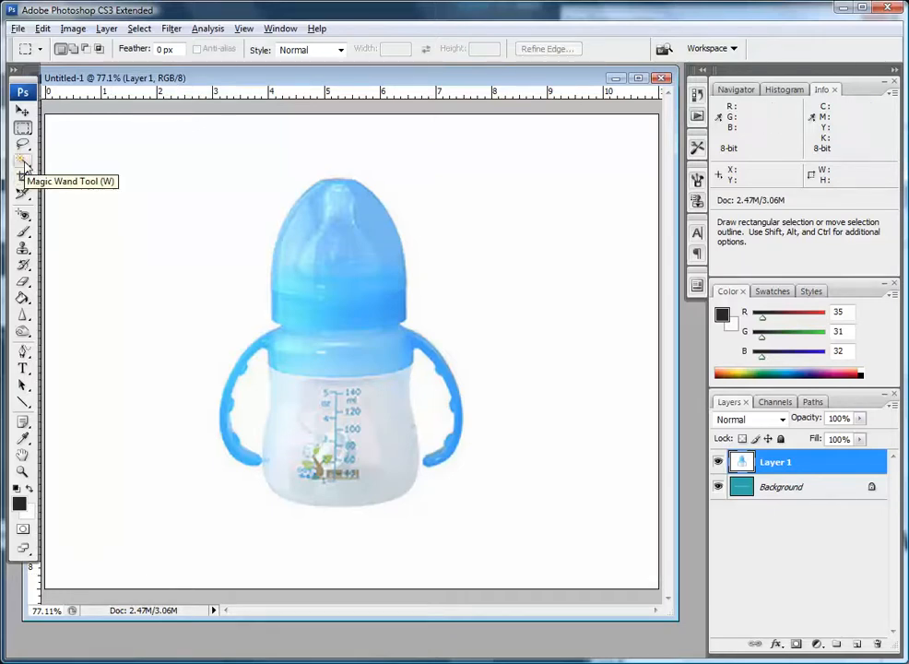
Select the white background around the bottle with the Magic Wand at tolerance 30, adding the gap inside the left handle
left_click(24, 163)
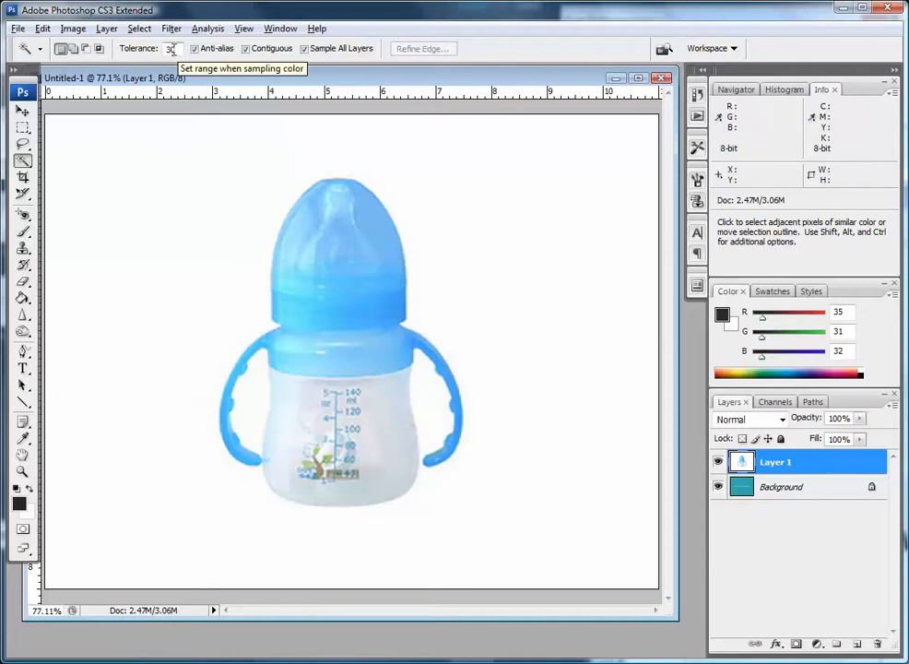
left_click(193, 309)
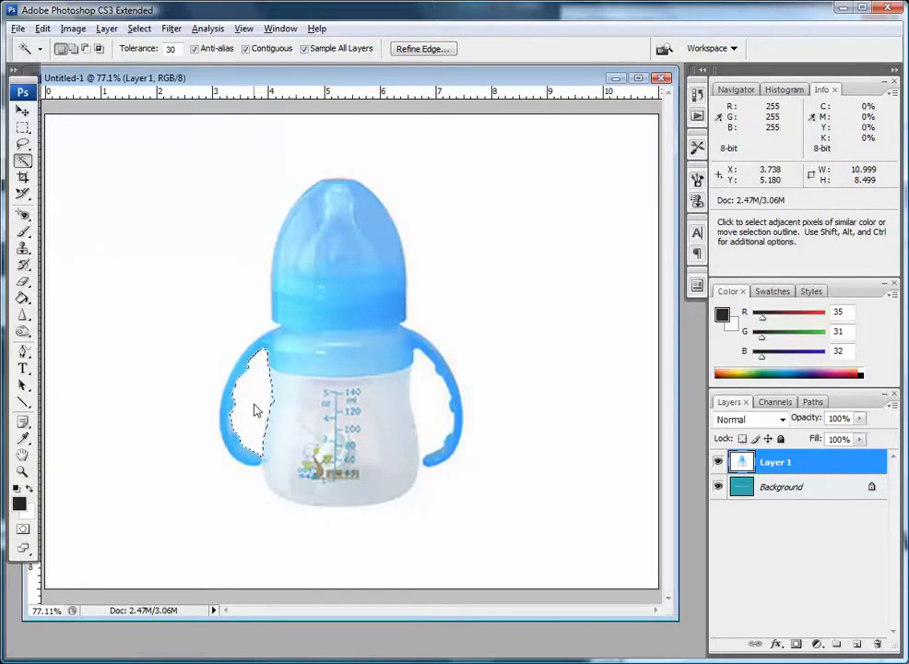
key("ctrl")
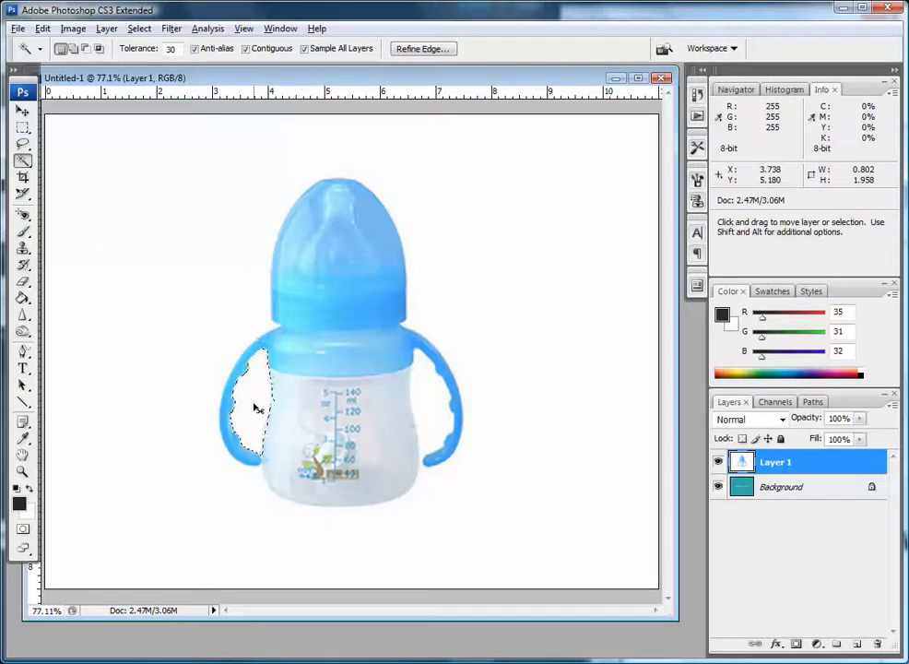
left_click(255, 407)
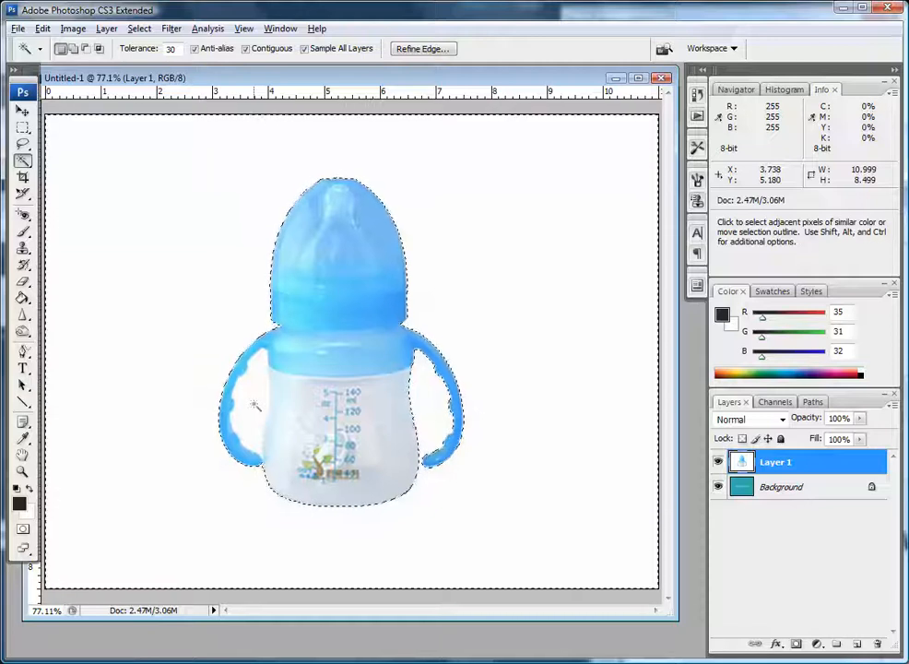
key("ctrl")
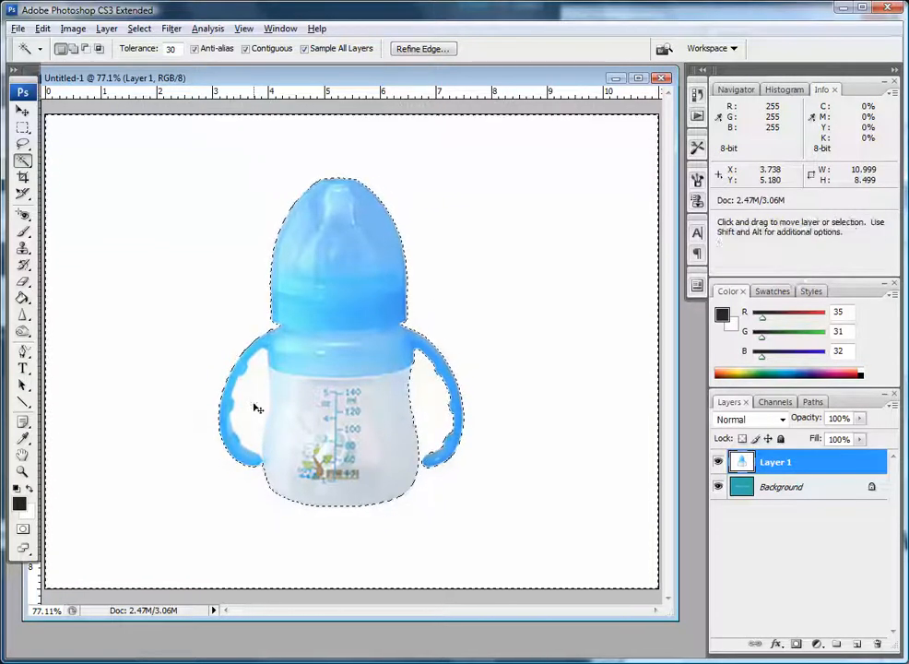
key("shift")
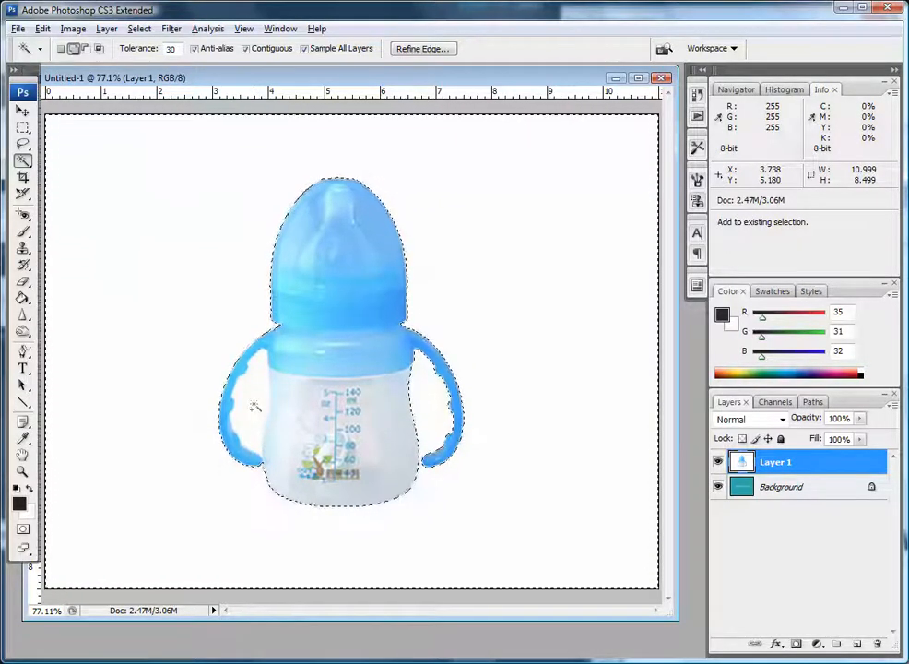
key("shift")
key("shift")
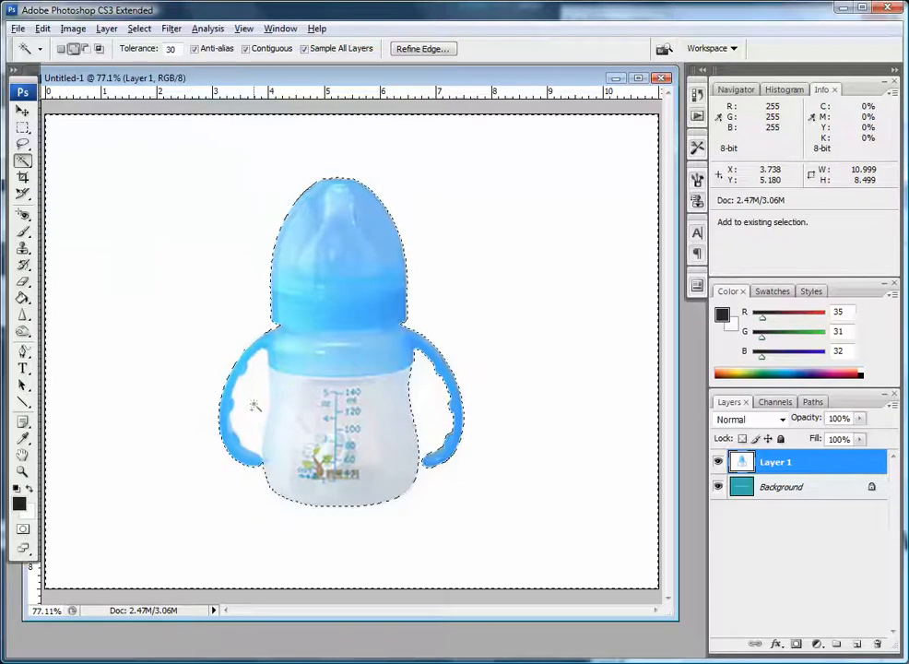
key("shift")
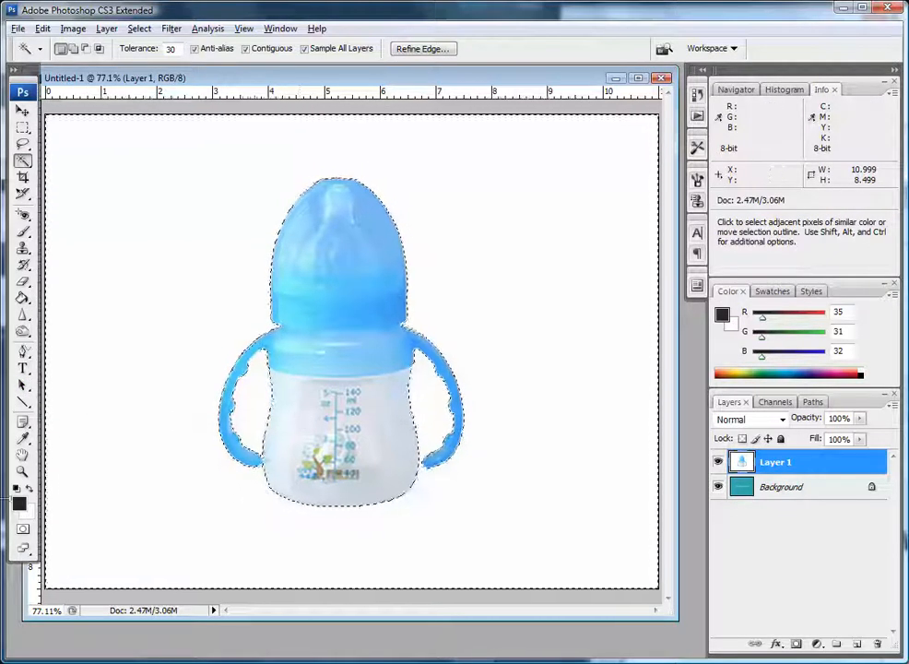
Inspect the selection edge along the bottle's left side and correct its small bump with the Lasso tool
left_click(23, 473)
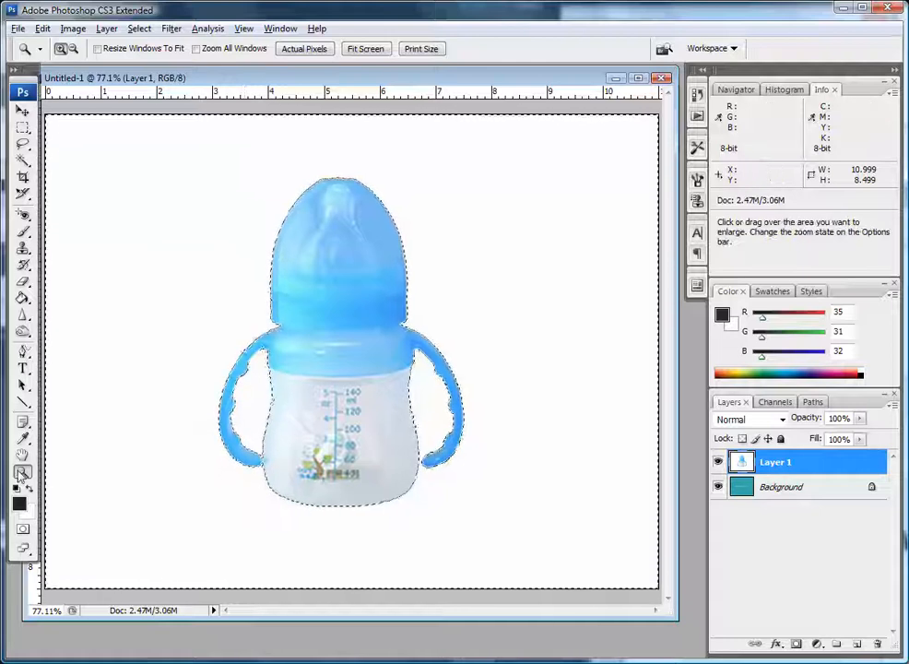
left_click_drag(249, 385, 347, 456)
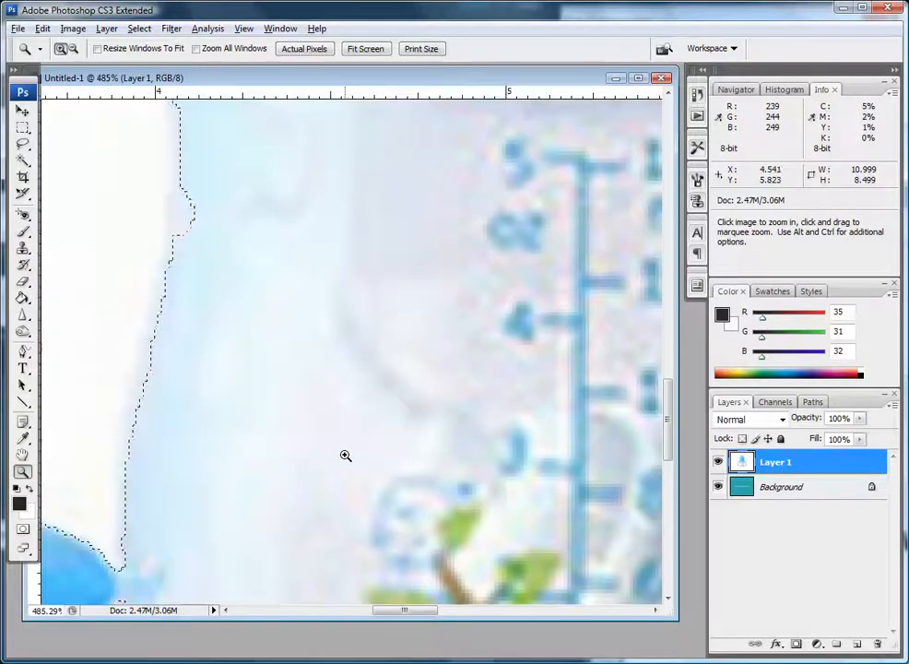
scroll(346, 455, "up", 3)
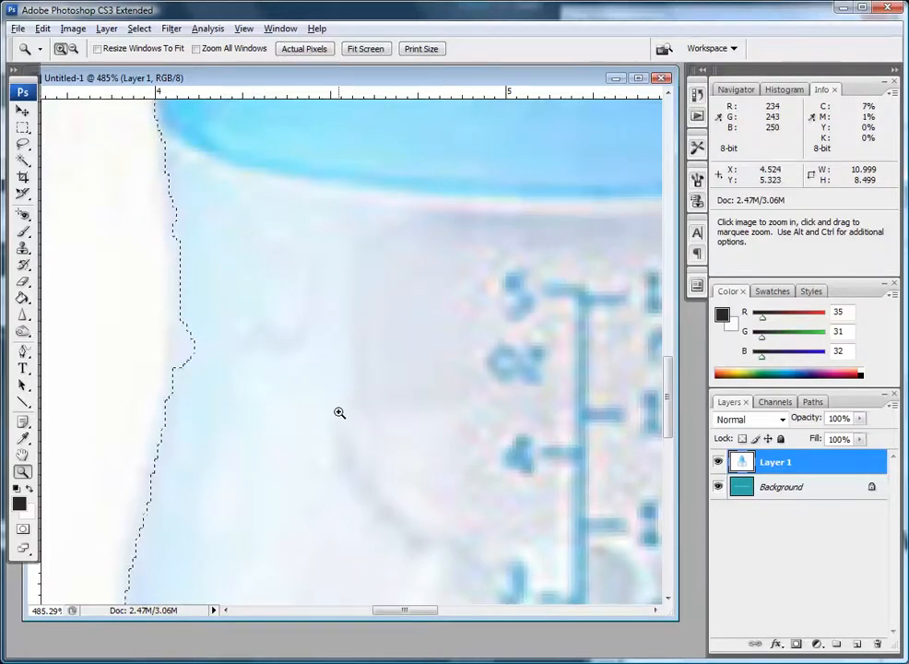
scroll(357, 426, "down", 5)
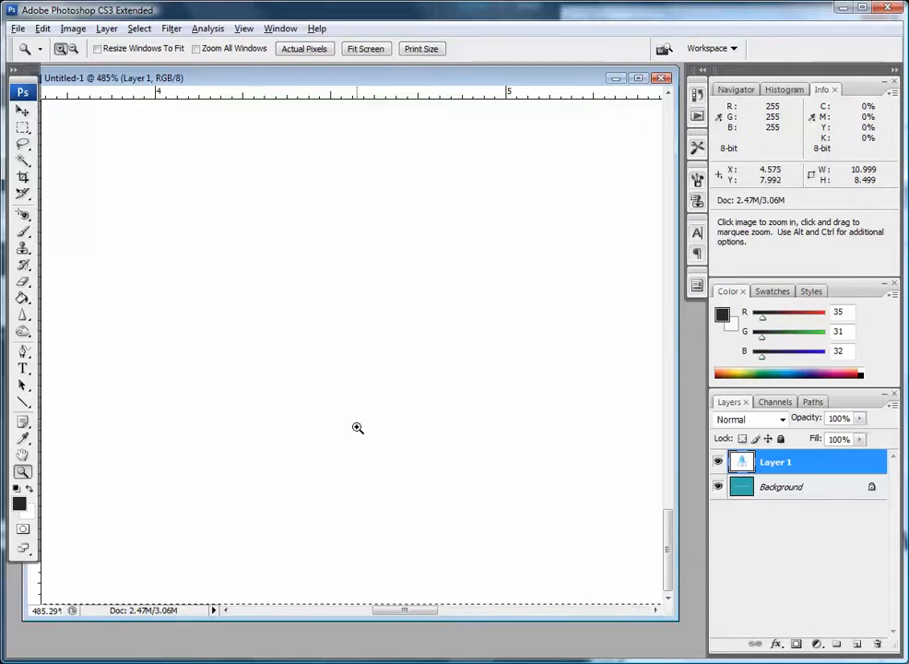
left_click(356, 427, "alt")
left_click(357, 427, "alt")
left_click(357, 427, "alt")
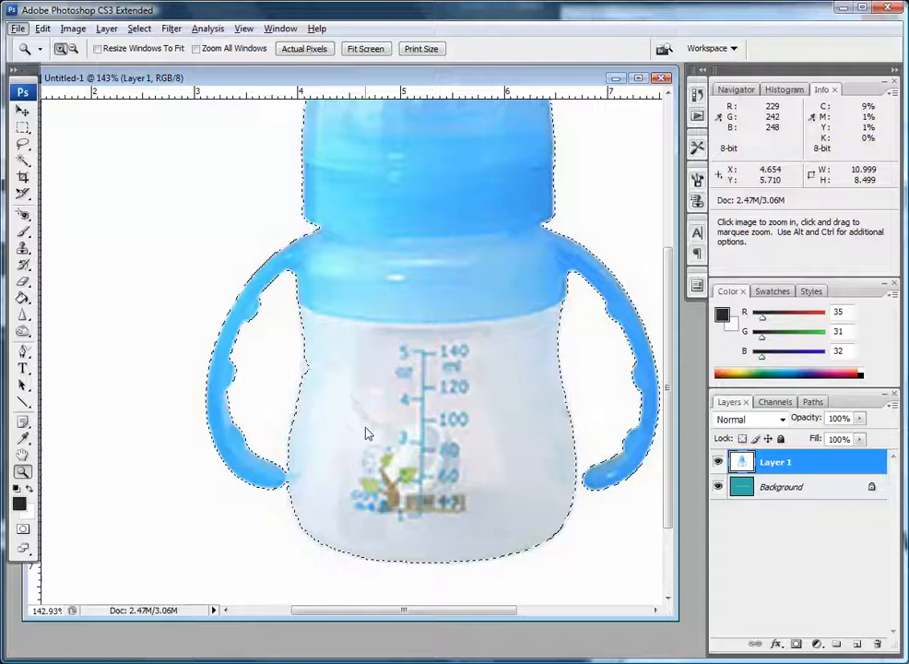
left_click(24, 145)
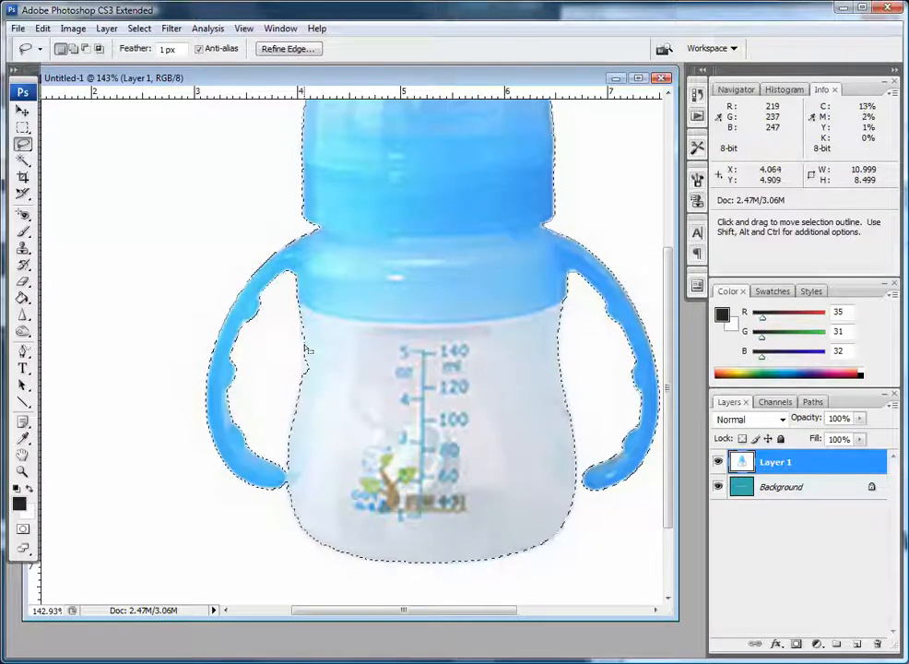
key("shift")
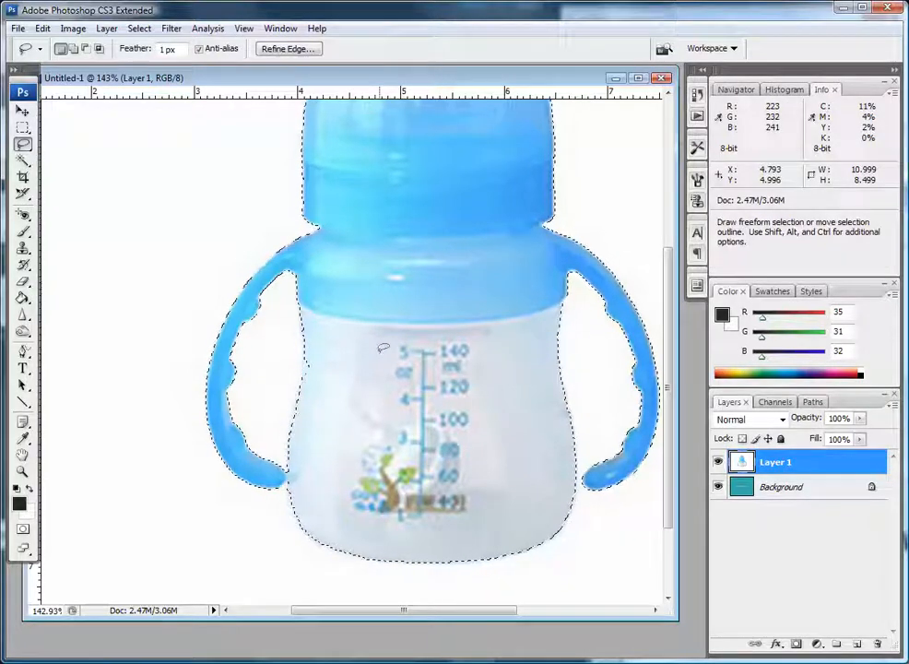
mouse_move(306, 338)
left_mouse_down()
mouse_move(305, 367)
mouse_move(326, 395)
left_mouse_up()
key("ctrl+z")
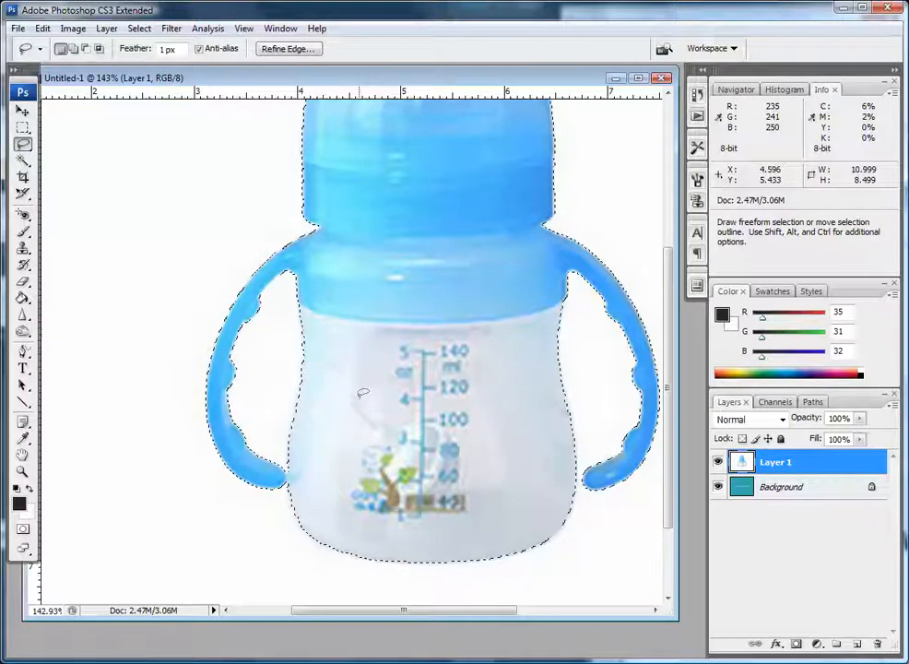
key("alt")
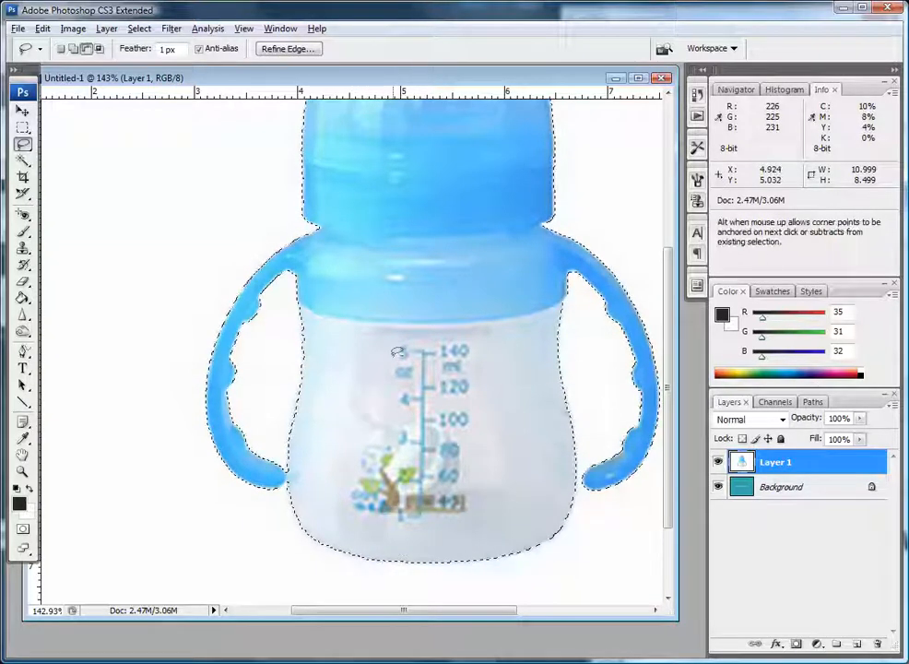
Add a new empty layer above the bottle layer, keeping the selection active
scroll(397, 351, "down", 3)
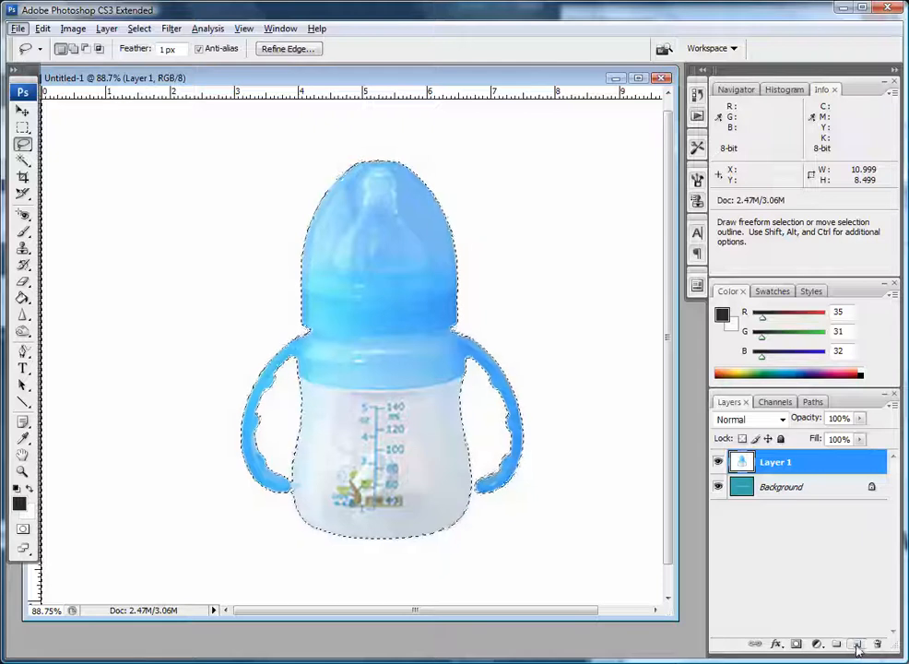
left_click(828, 594)
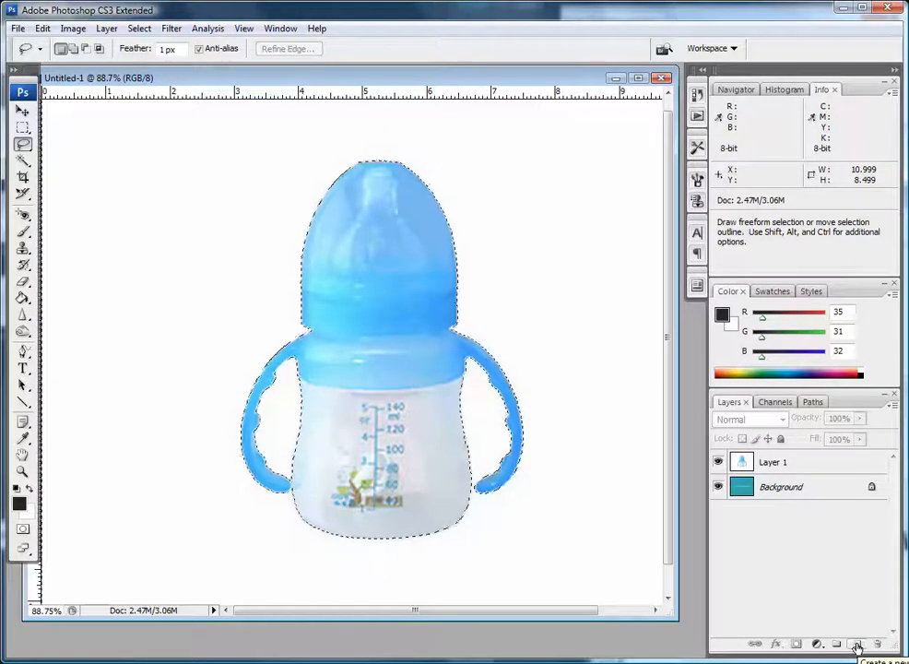
left_click(856, 648)
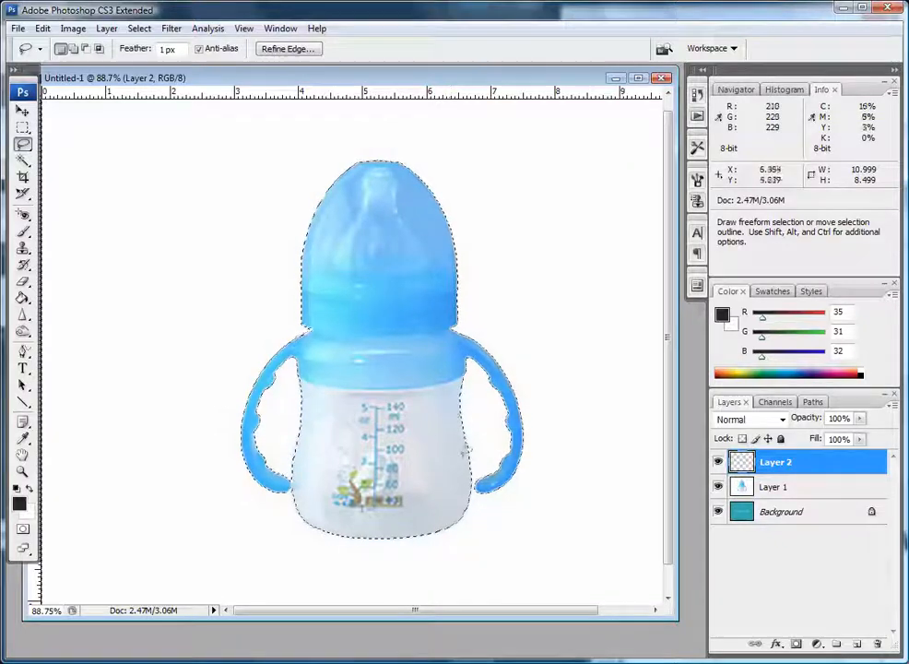
Hide Layer 1 and the Background layer, leaving only the new empty layer visible
left_click(719, 487)
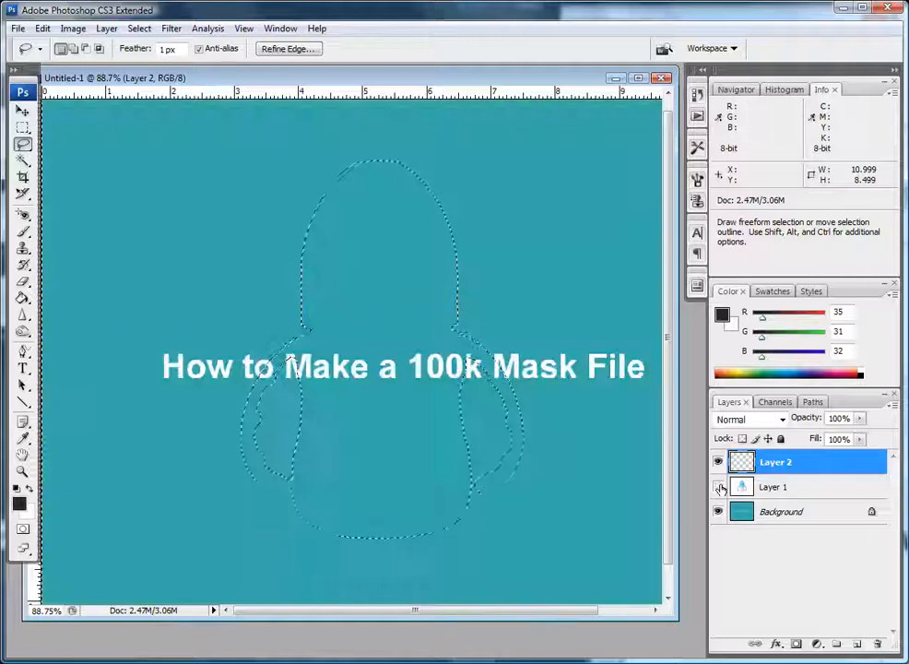
left_click(719, 487)
left_click(719, 487)
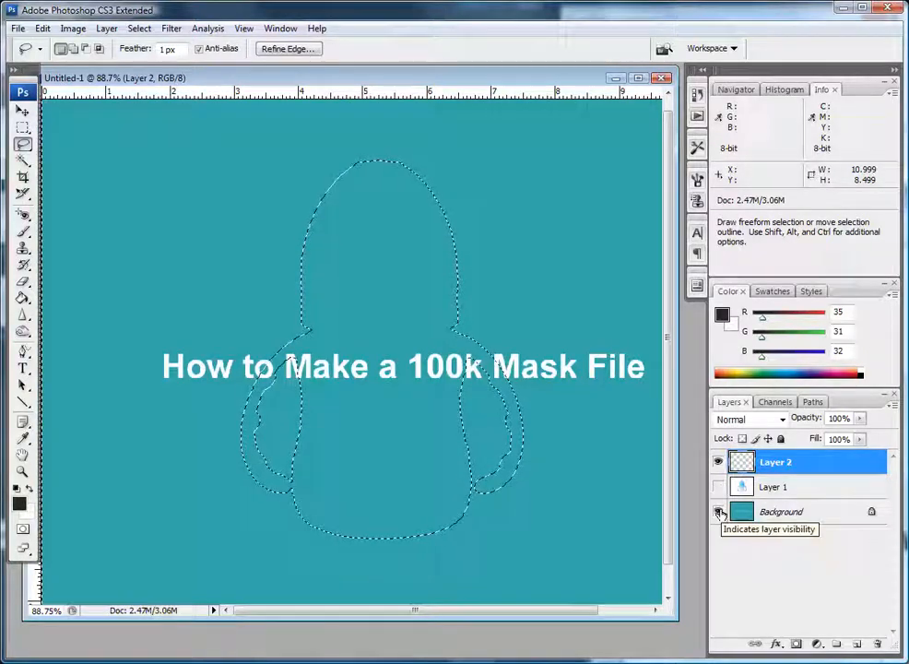
left_click(719, 512)
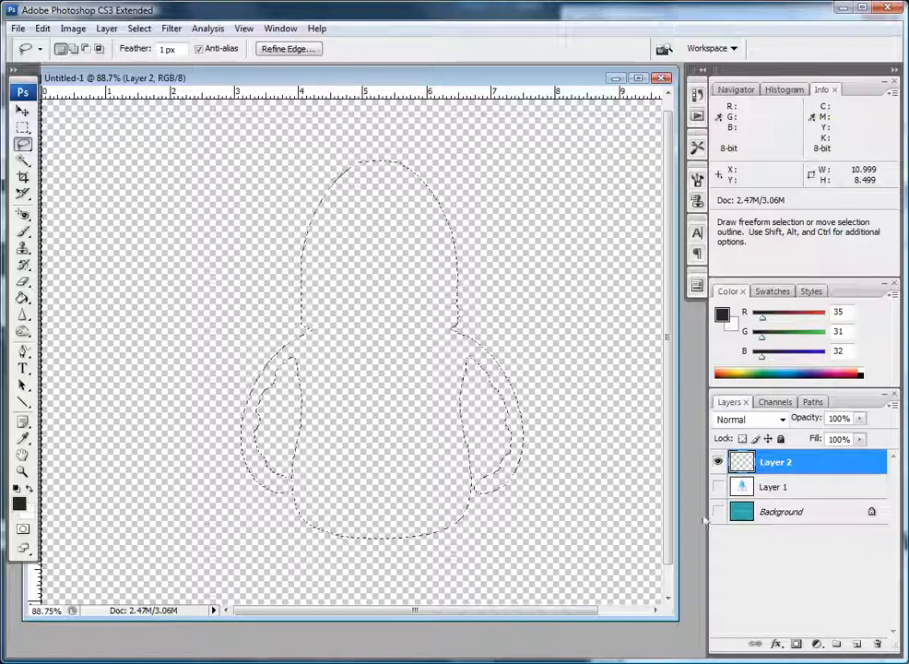
Reset the colors to default and set the foreground color to C 0%, M 0%, Y 0%, K 100%
left_click(18, 489)
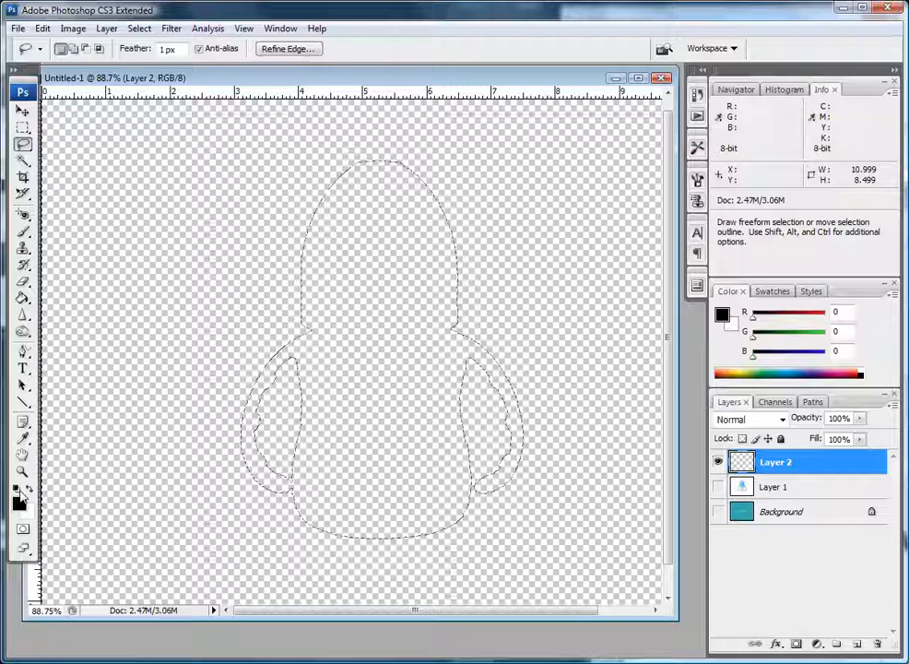
left_click(20, 503)
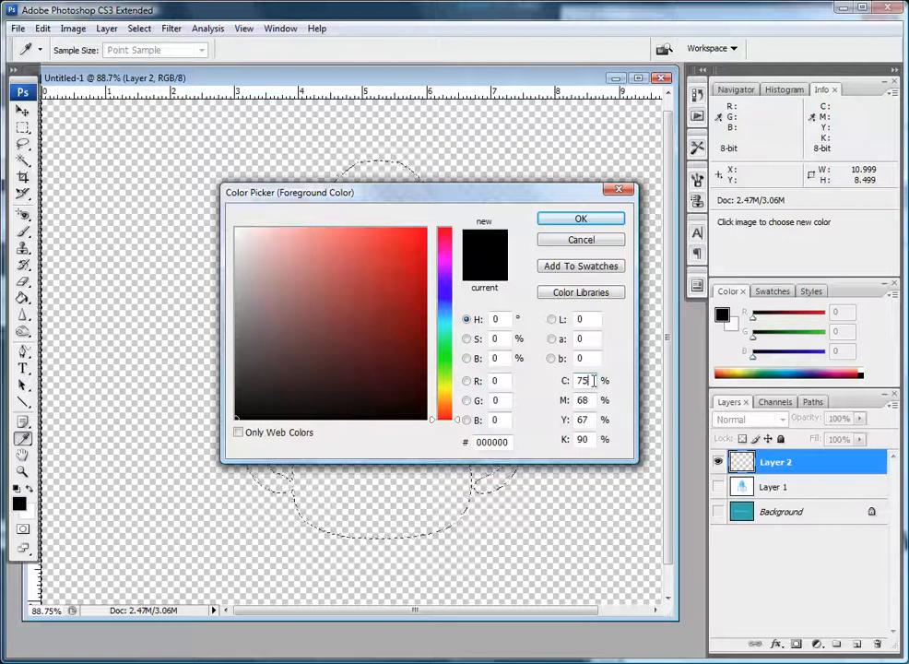
left_click_drag(593, 380, 564, 381)
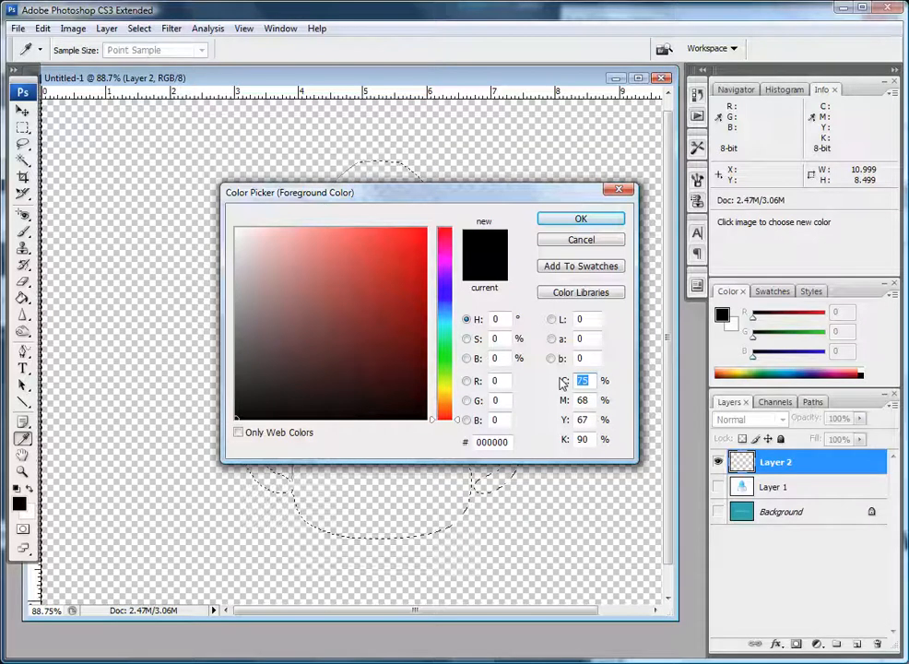
type("0")
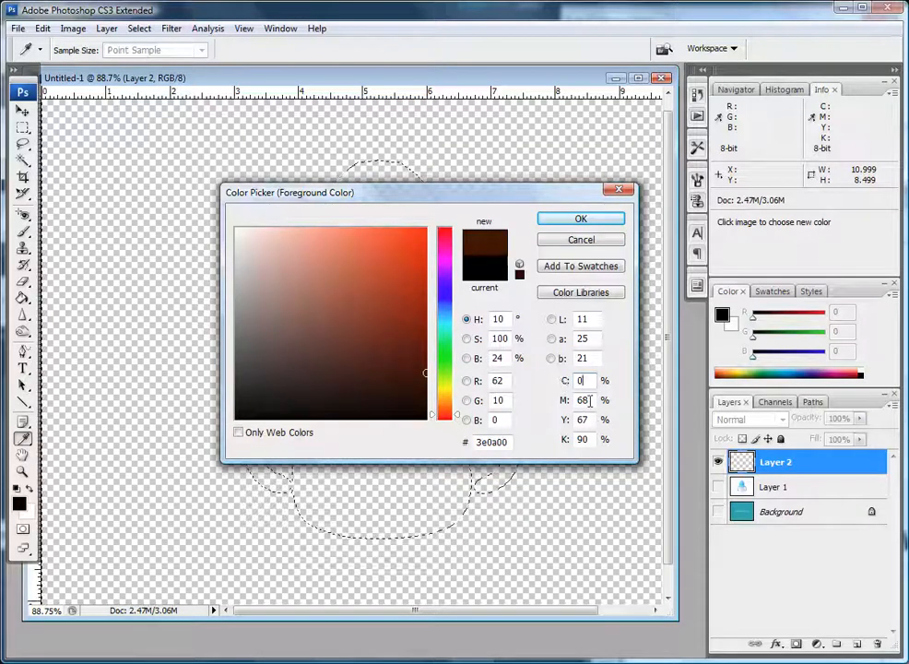
left_click_drag(593, 401, 562, 396)
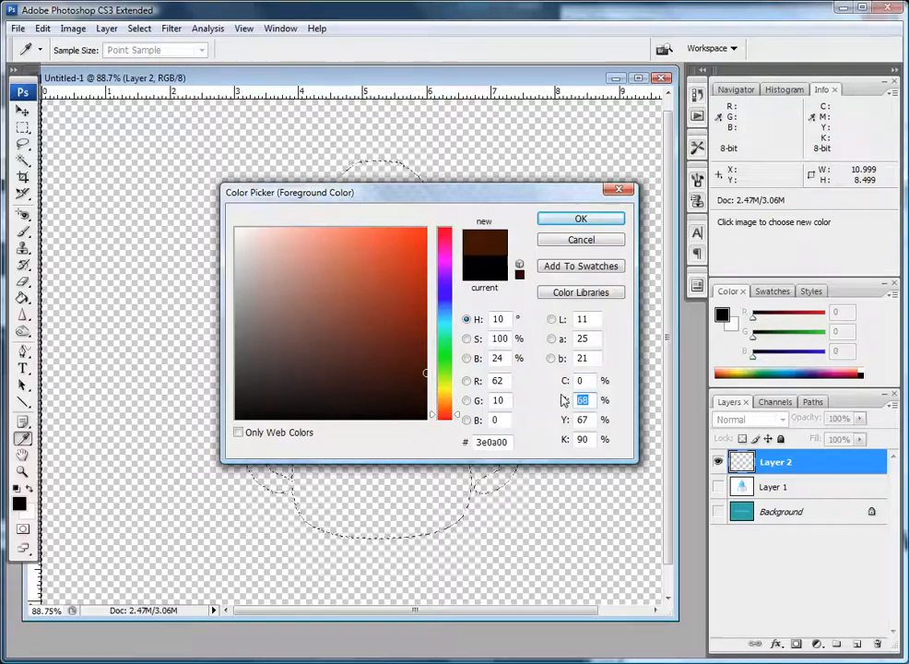
type("0")
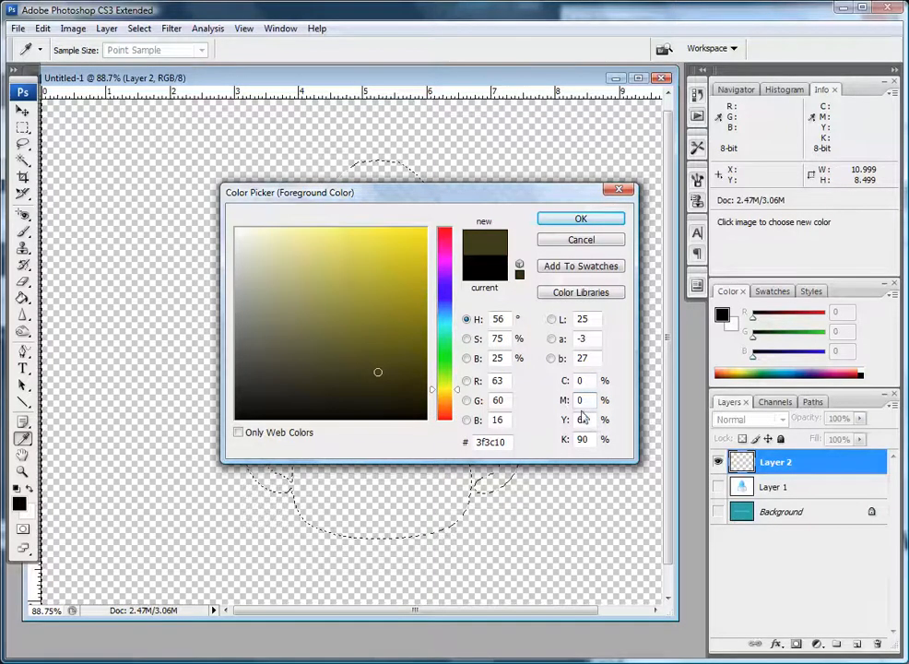
left_click_drag(593, 423, 548, 419)
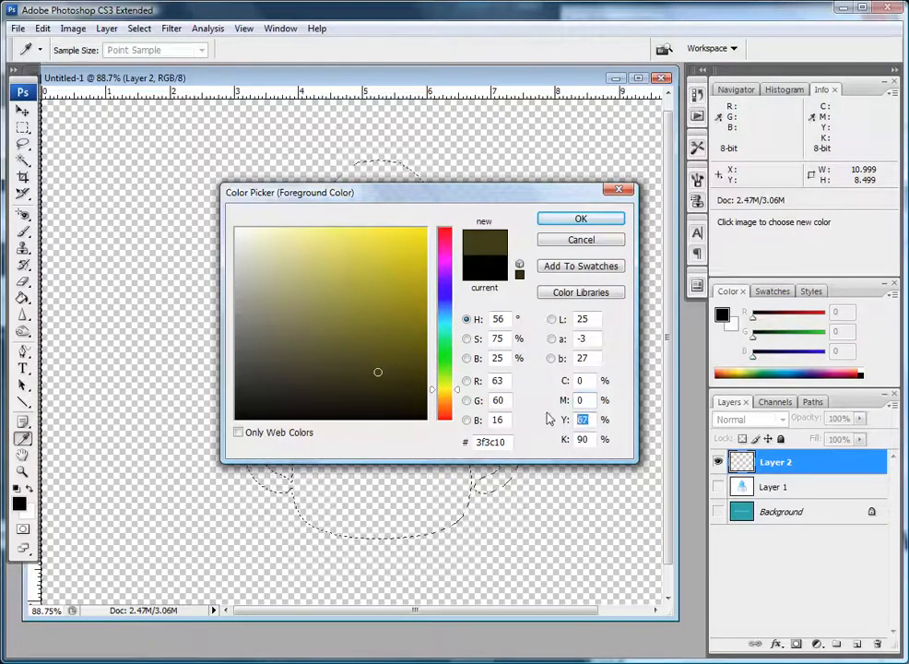
type("0")
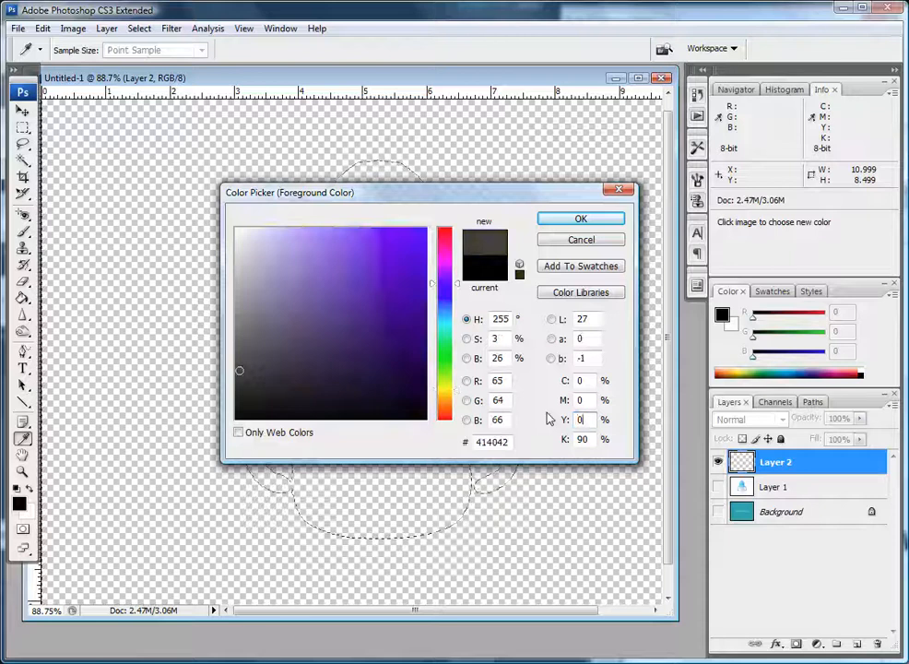
left_click_drag(589, 439, 573, 444)
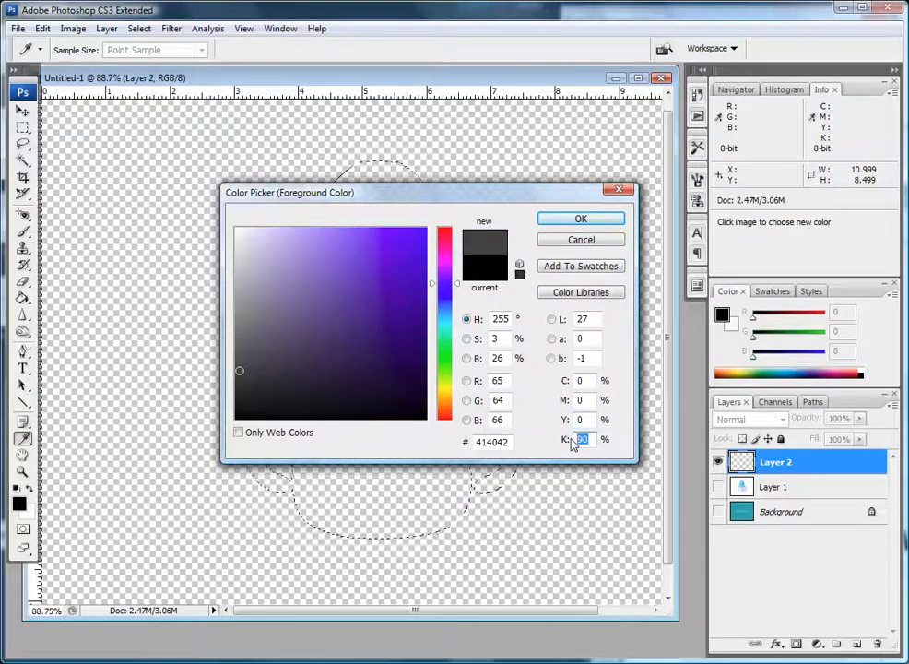
type("100")
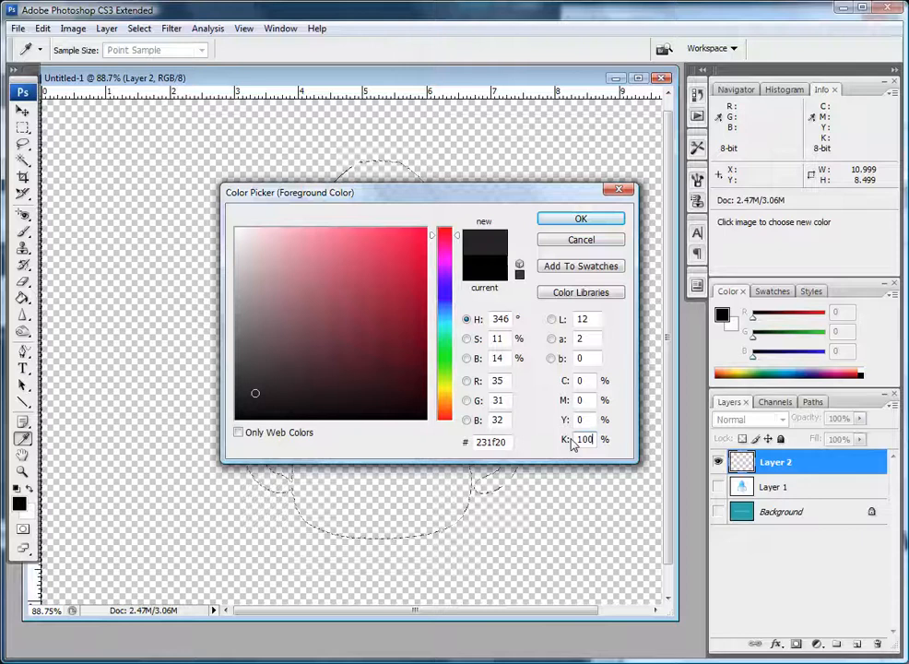
left_click(581, 219)
key("l")
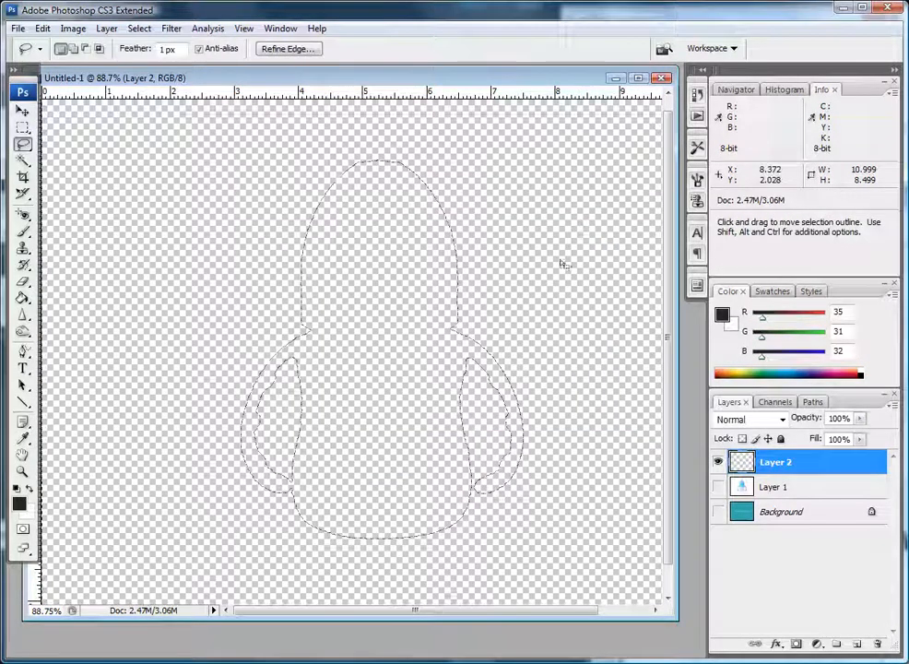
Restore the default colors and re-enter the foreground color as C 0%, M 0%, Y 0%, K 100%
left_click(18, 502)
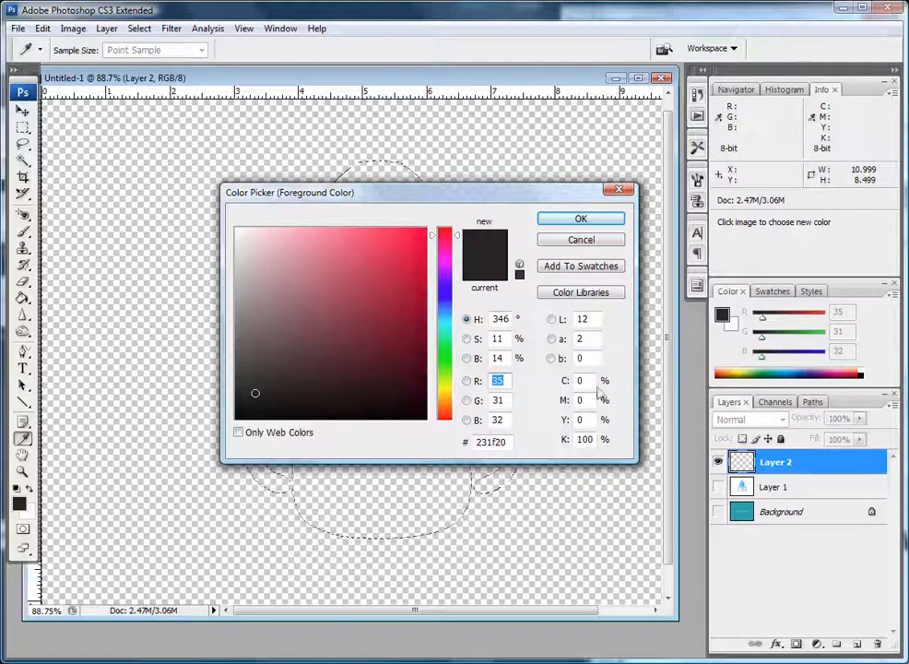
left_click(581, 240)
key("d")
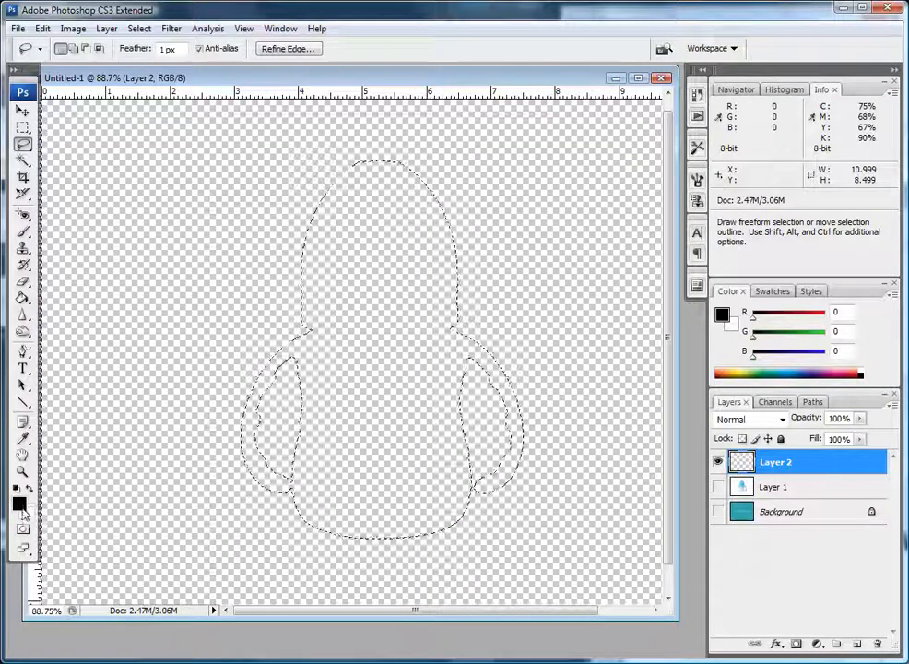
left_click(20, 505)
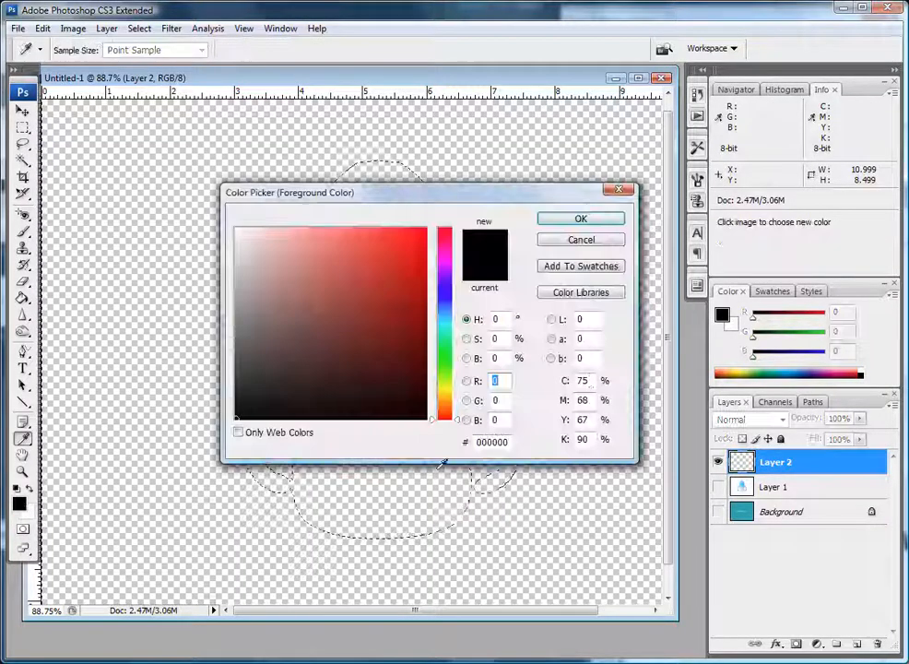
left_click(583, 380)
type("0")
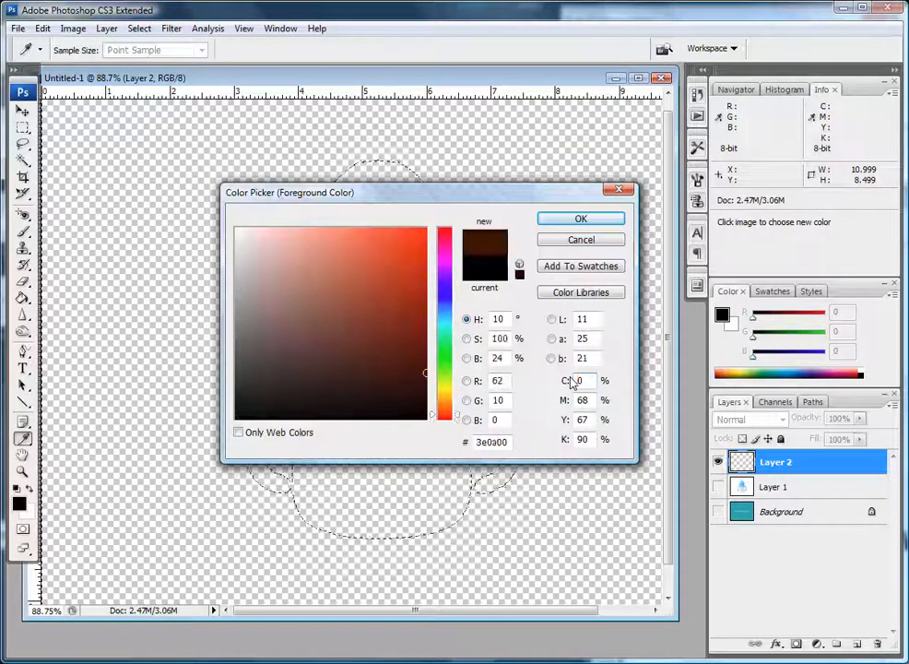
left_click(574, 399)
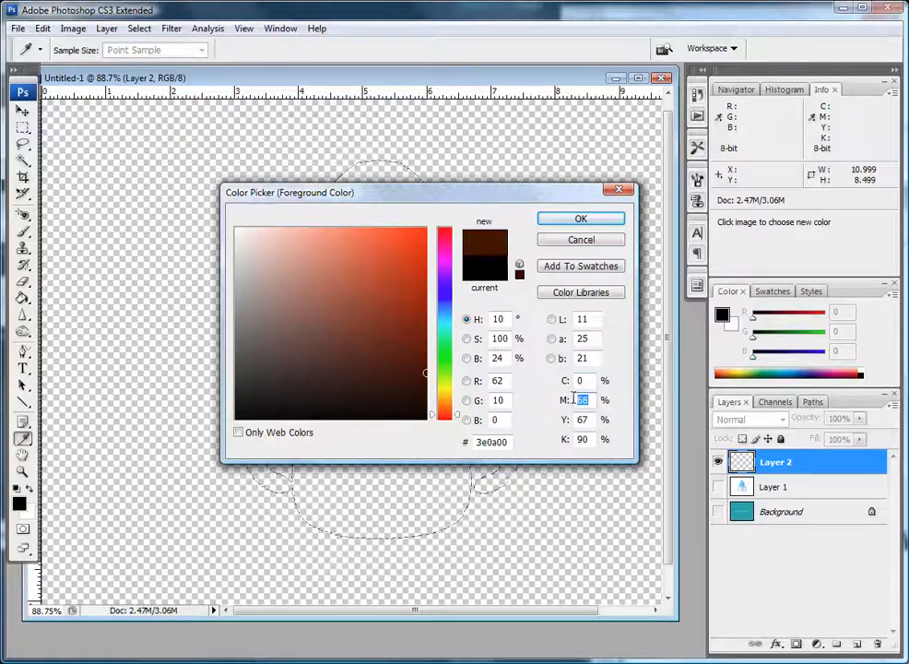
type("0")
left_click(569, 419)
type("0")
left_click(581, 439)
type("100")
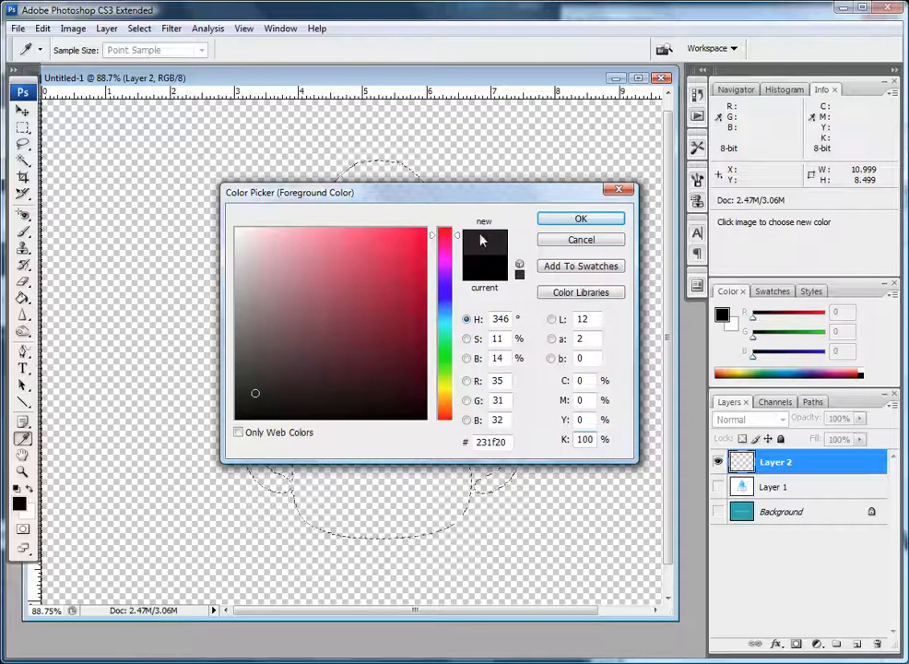
left_click(581, 220)
key("l")
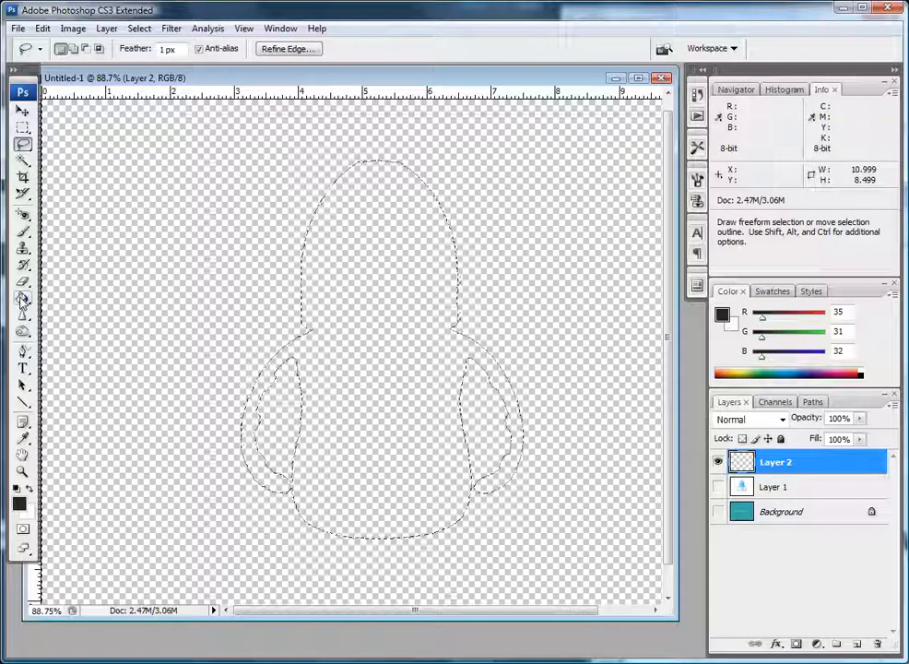
Try to fill the selected area around the bottle on Layer 2 with the foreground color using the Paint Bucket
left_click(23, 299)
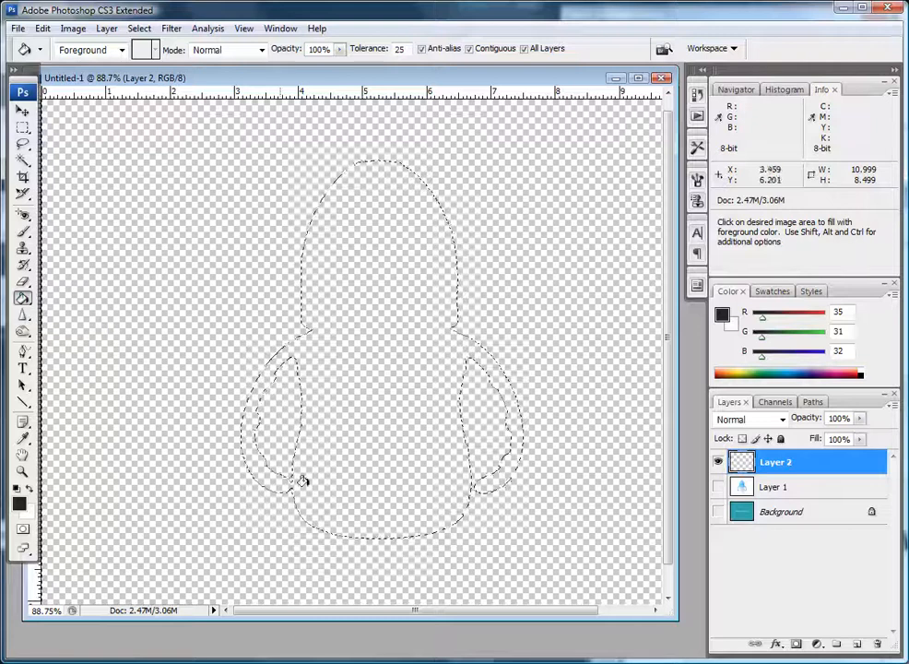
left_click(388, 342)
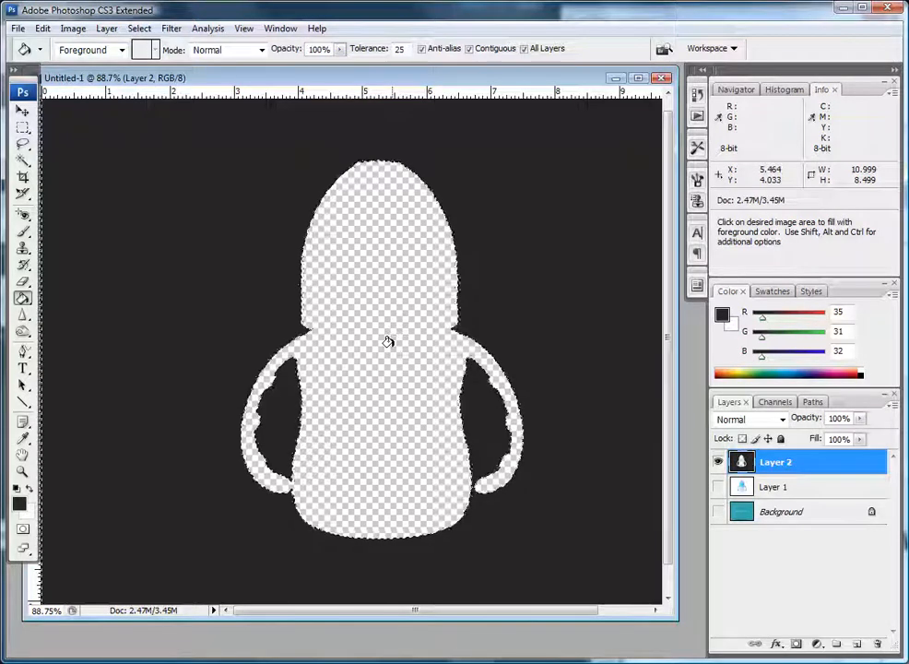
key("ctrl+x")
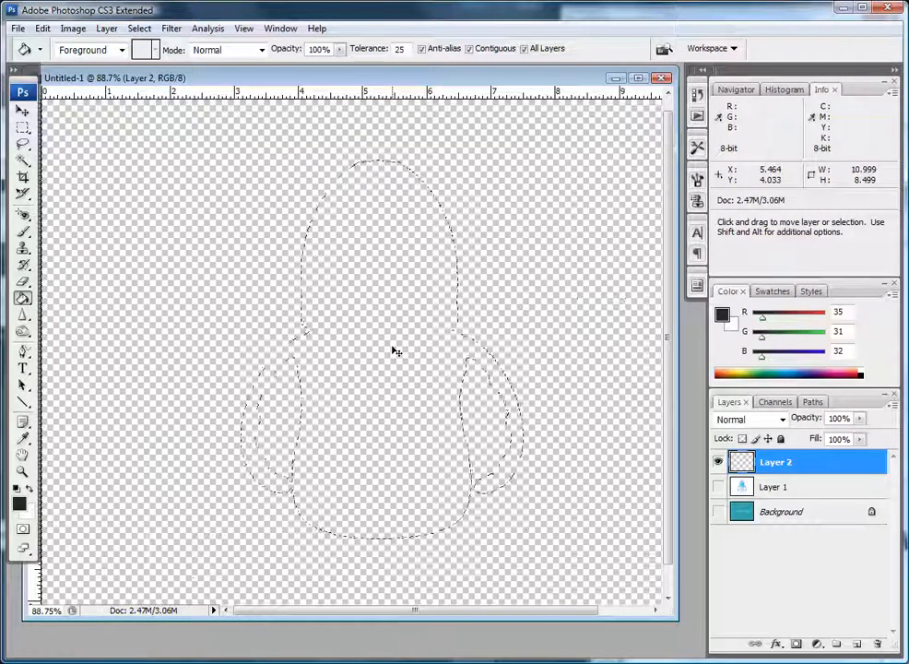
key("ctrl+d")
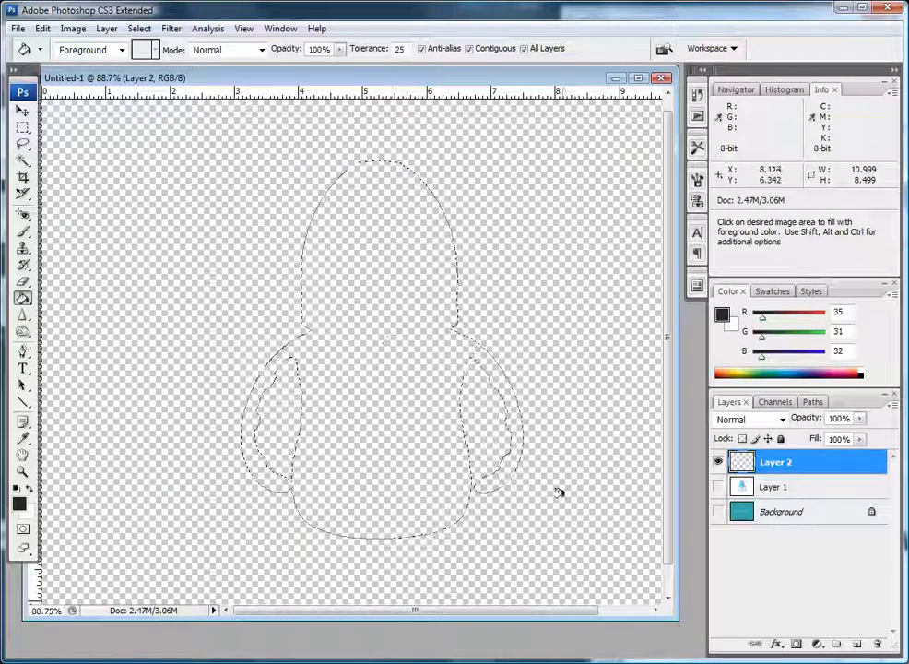
Show Layer 1 and invert the selection to cover the bottle, then hide Layer 1 and make Layer 2 active
left_click(719, 487)
left_click(784, 487)
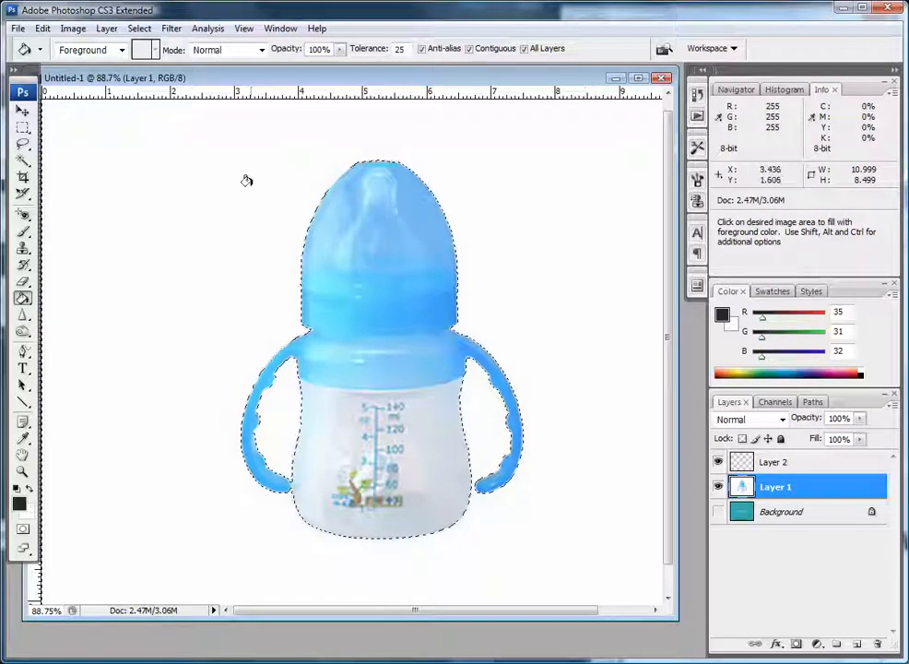
left_click(141, 33)
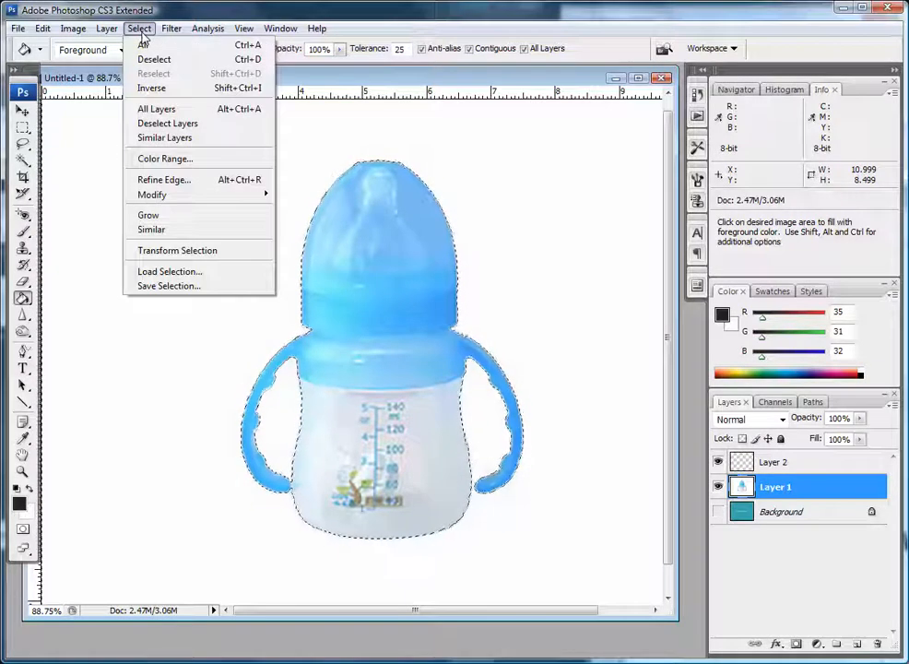
left_click(153, 88)
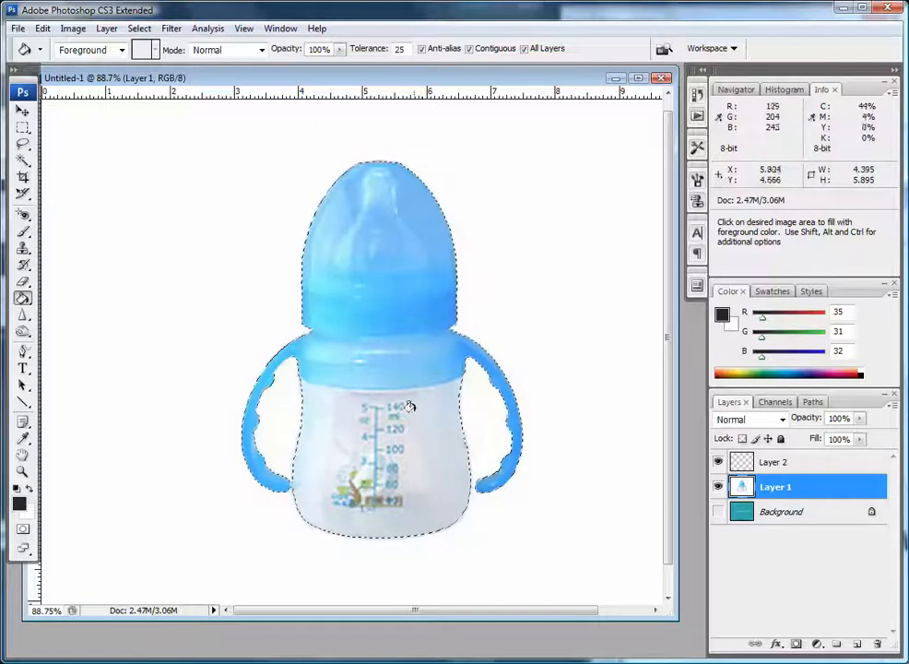
left_click(718, 486)
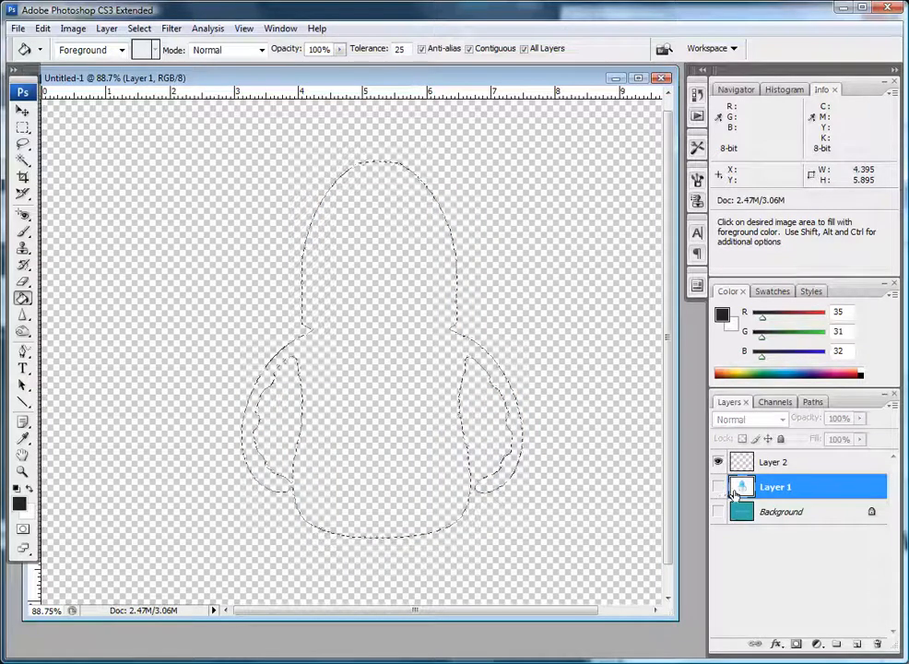
left_click(798, 466)
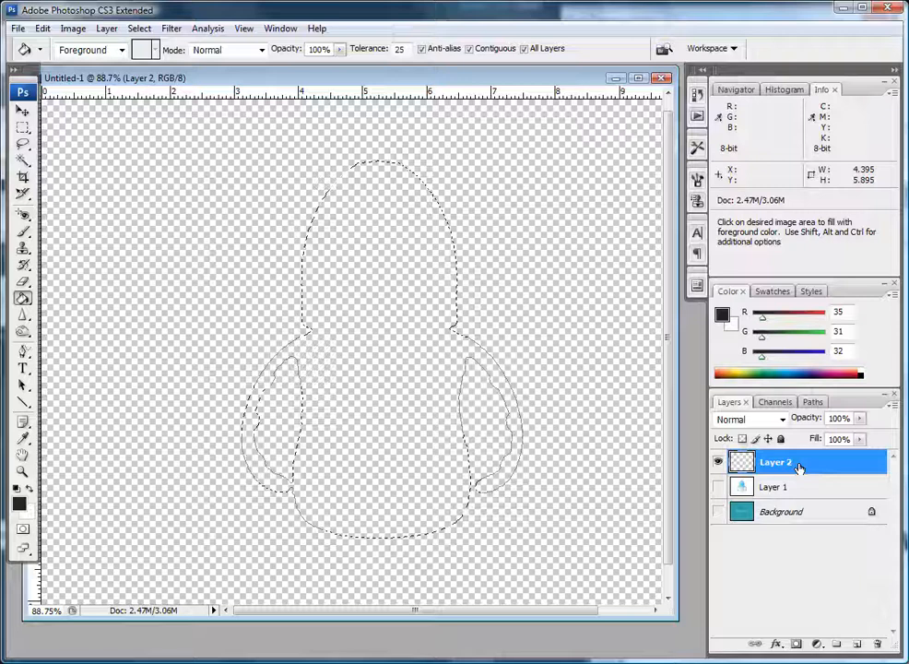
Try to fill the bottle selection on Layer 2 with the K 100% foreground color in RGB mode, and clear the fill
left_click(19, 503)
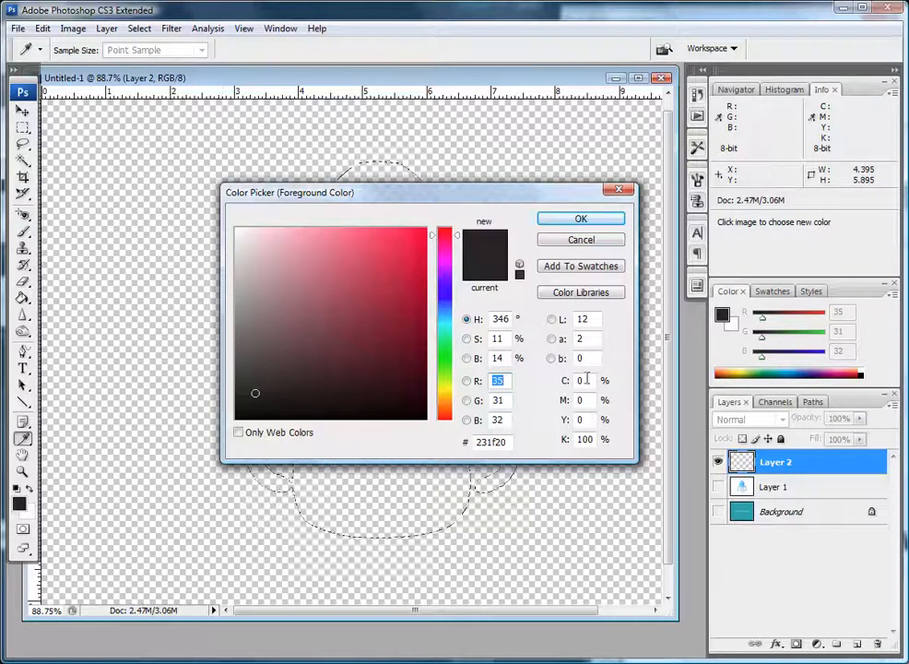
left_click(581, 220)
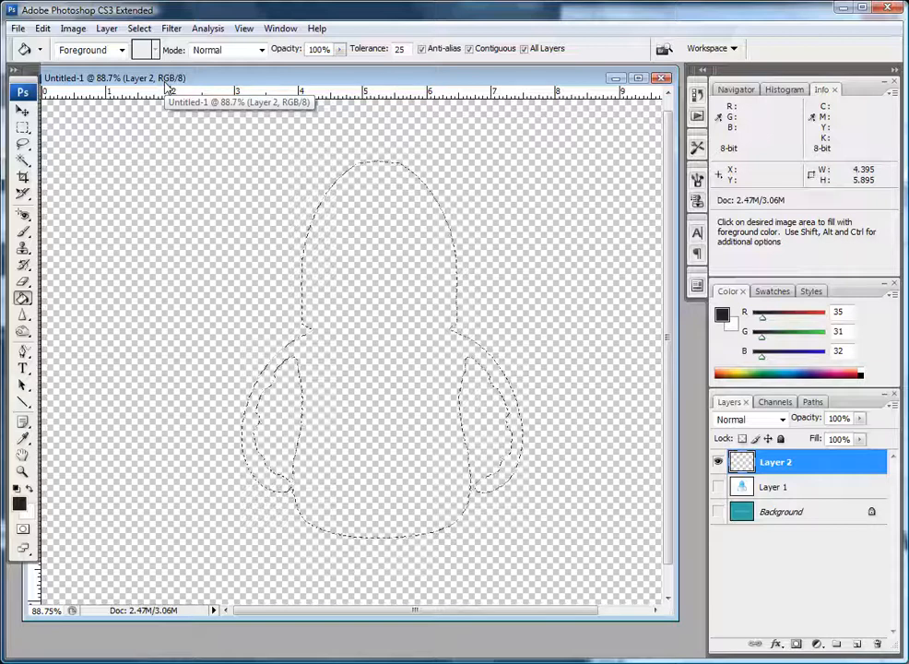
left_click(364, 323)
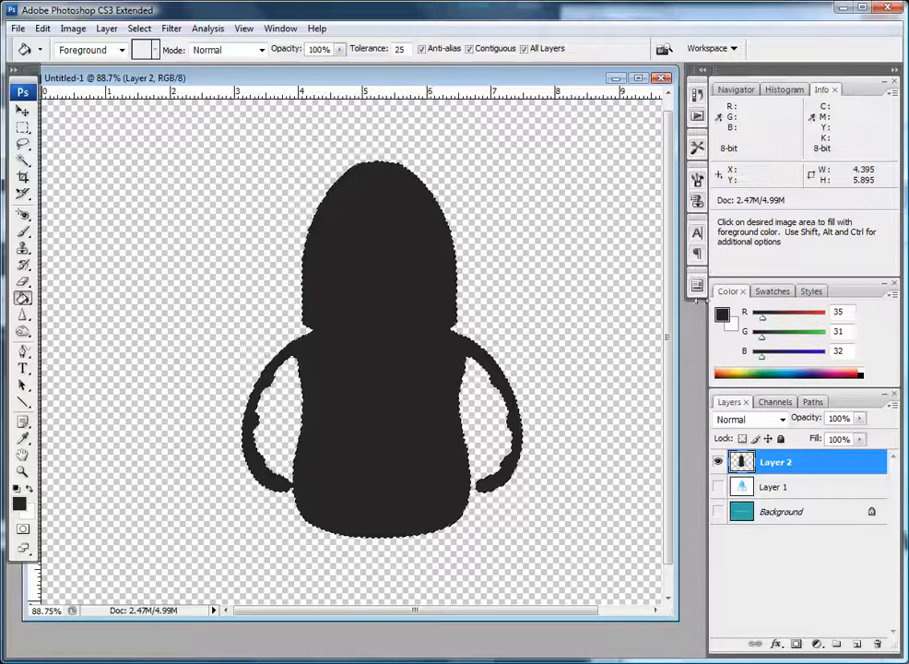
left_click(23, 111)
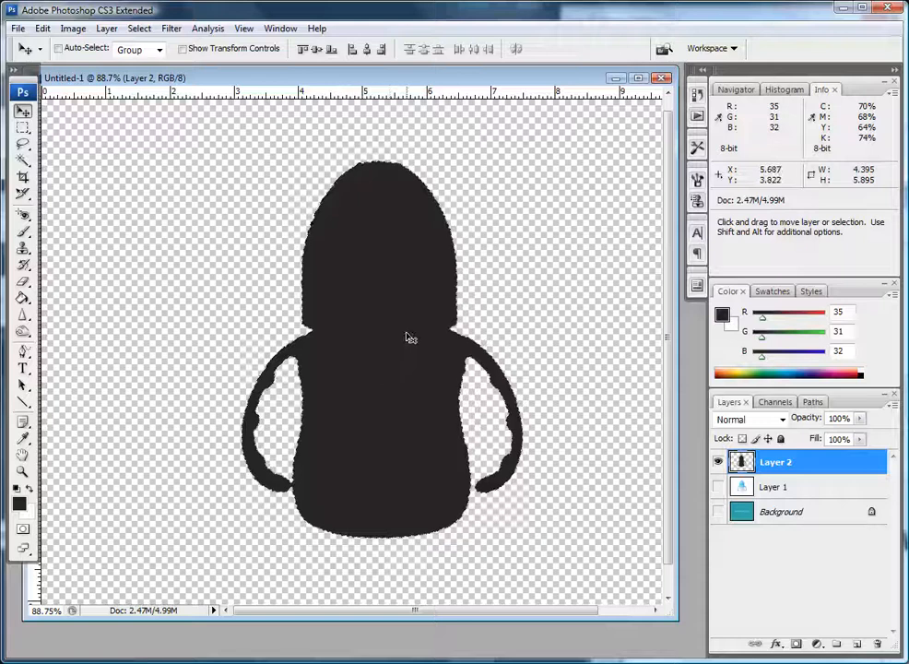
key("Delete")
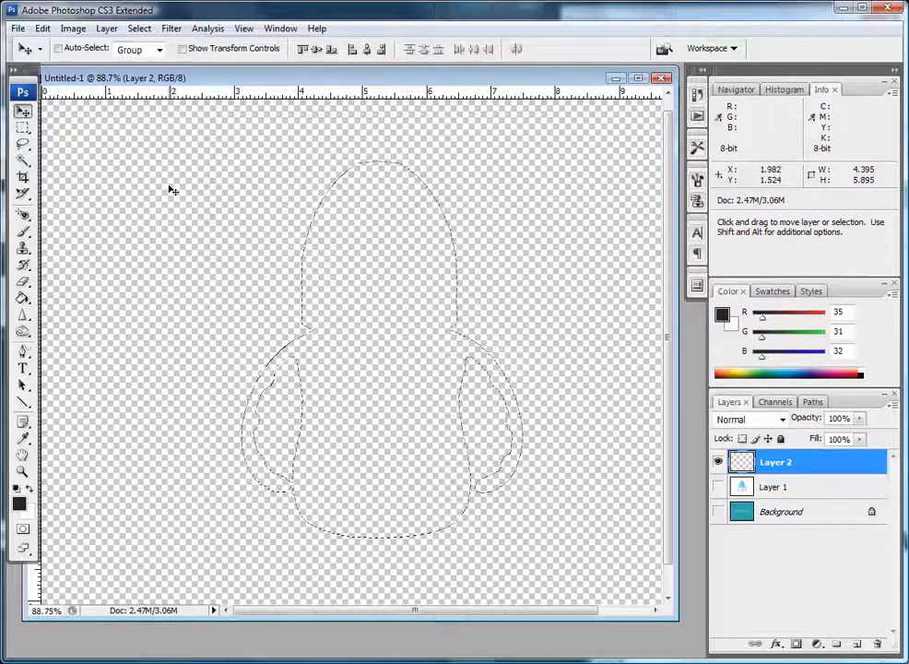
Convert the image to CMYK Color mode without merging the layers
left_click(82, 34)
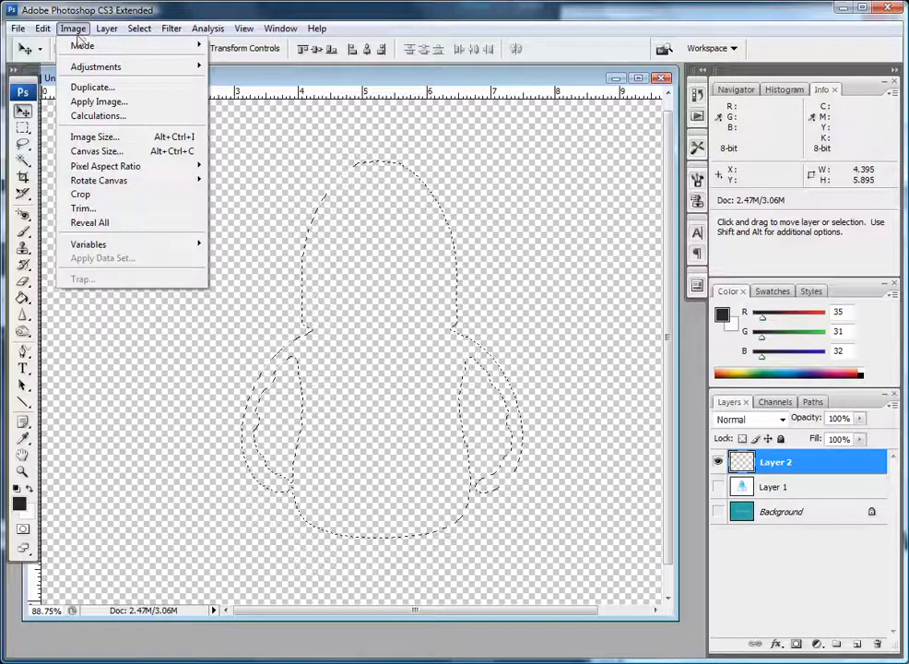
mouse_move(82, 46)
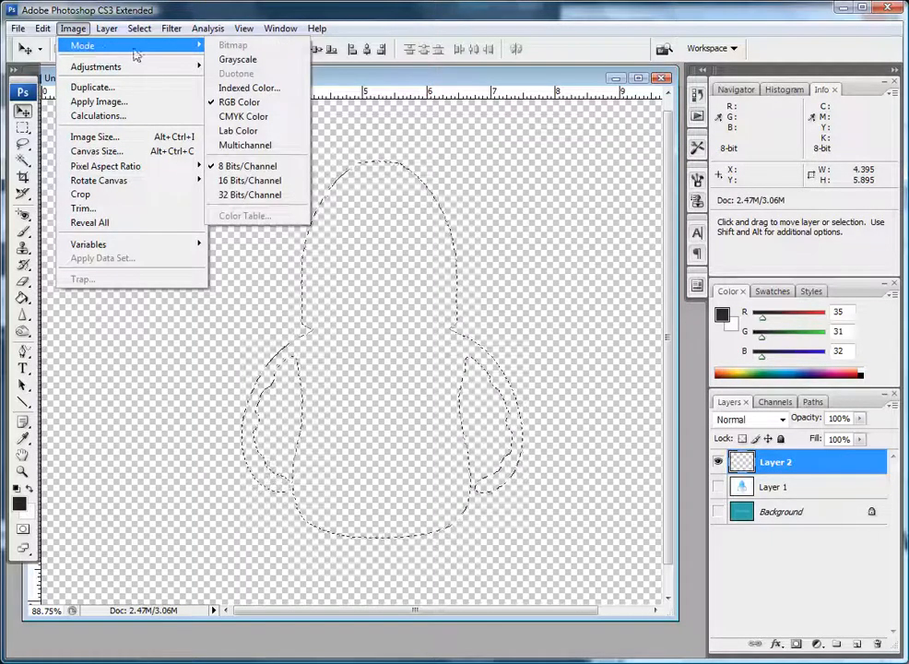
left_click(244, 117)
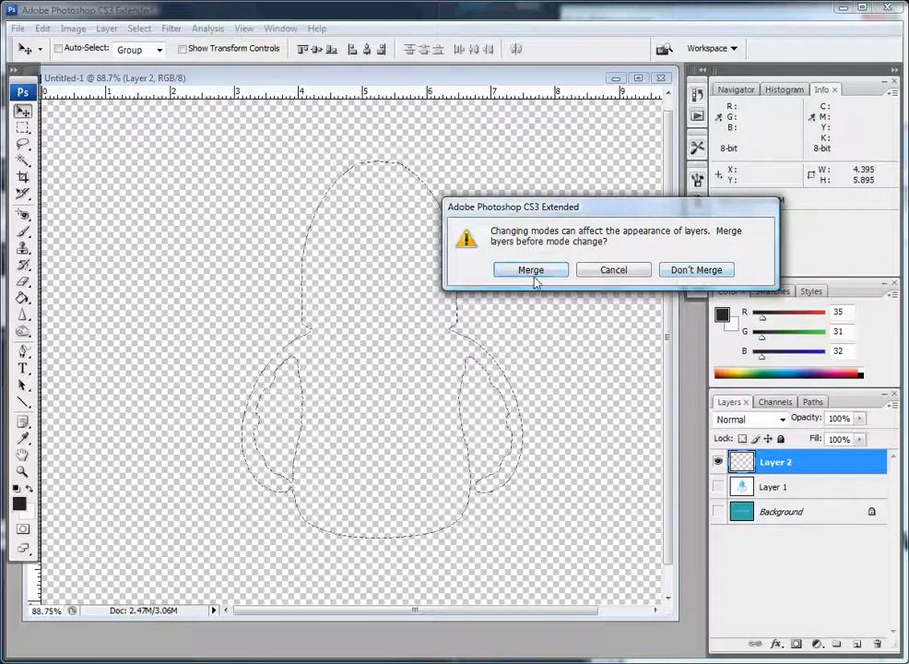
left_click(696, 270)
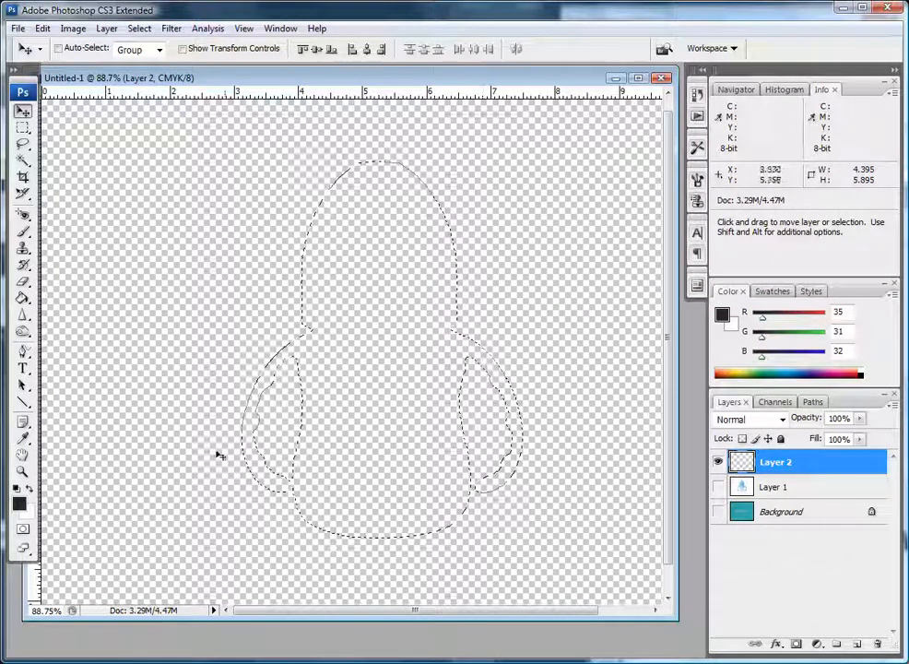
Fill the bottle-shaped selection on Layer 2 with the K 100% foreground color using the Paint Bucket
left_click(23, 298)
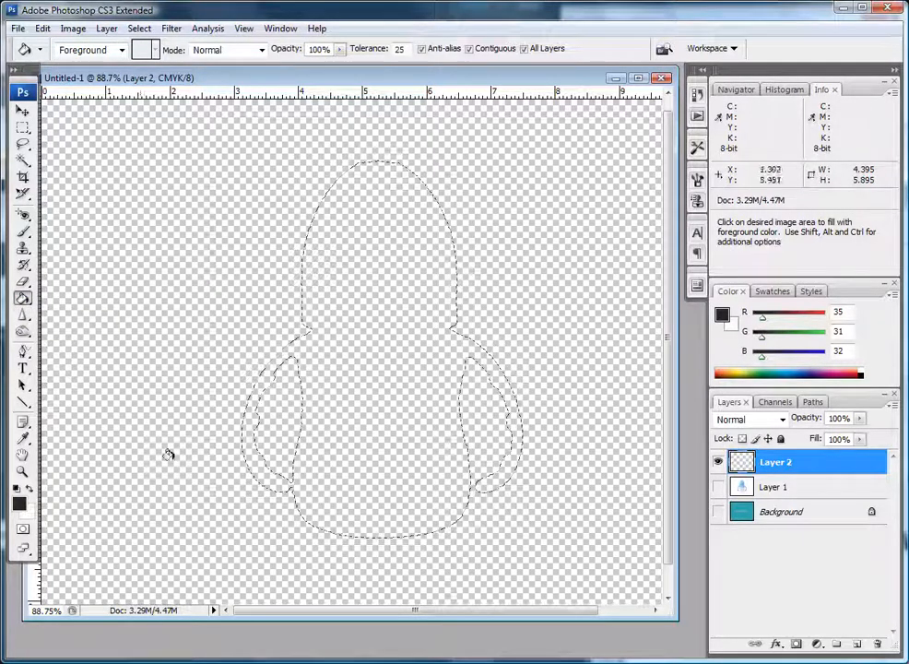
left_click(375, 291)
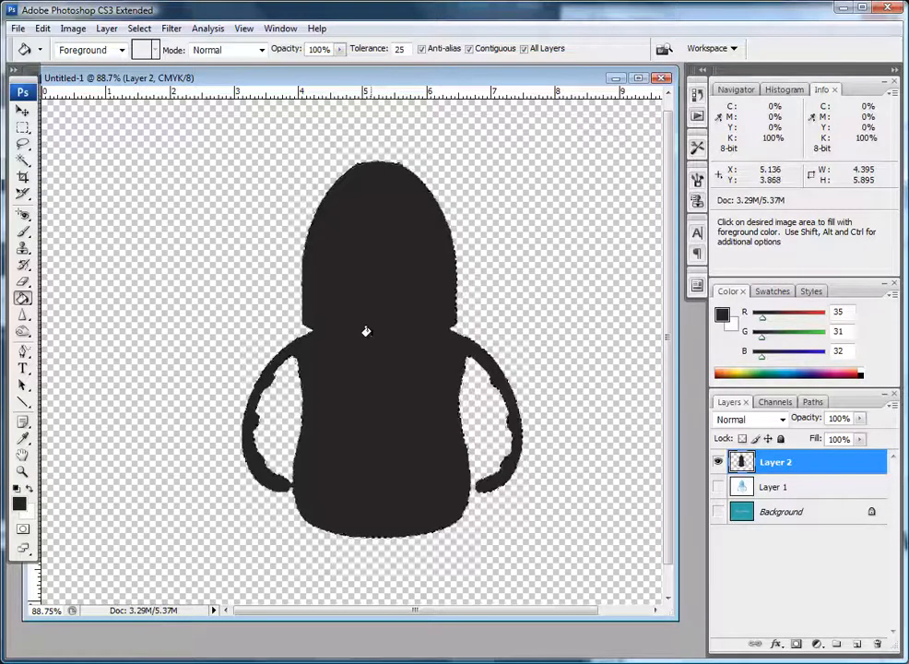
key("ctrl+d")
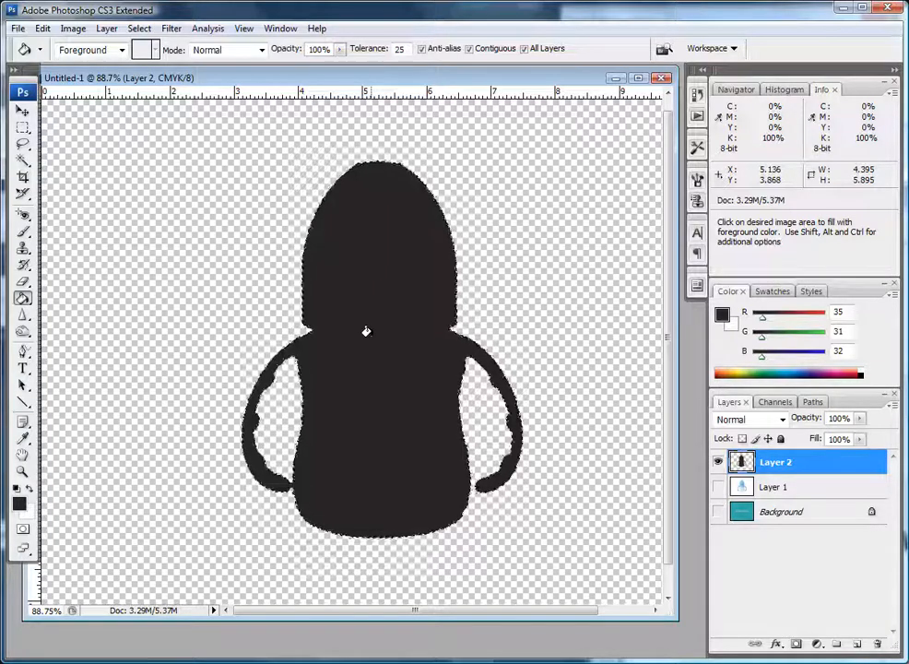
Show Layer 1 and reorder the layers so that Layer 2 with the black shape lies beneath Layer 1
left_click(719, 486)
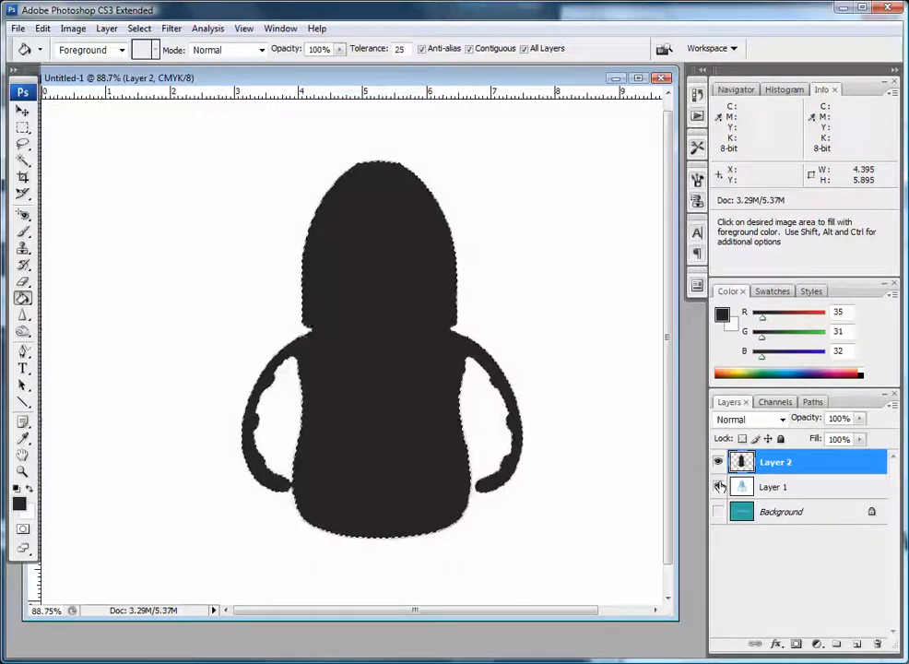
double_click(779, 462)
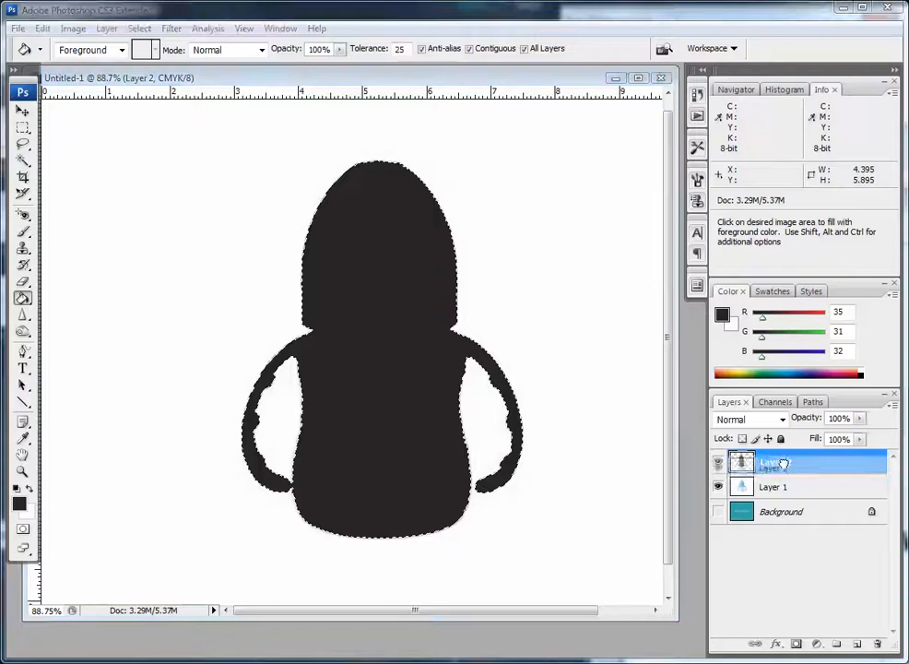
left_click_drag(782, 450, 782, 454)
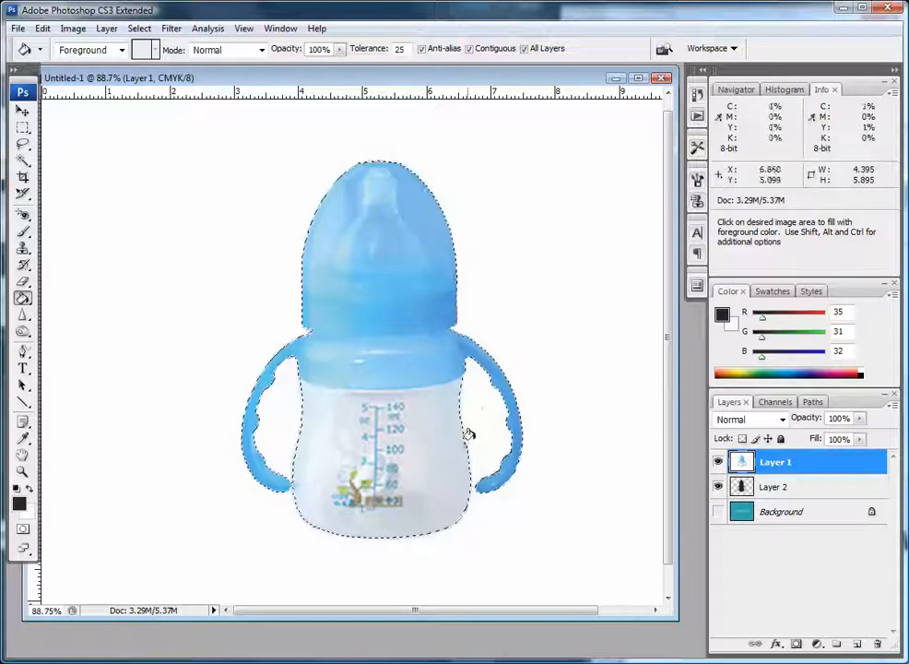
Toggle Layer 1's visibility repeatedly to compare the bottle image with the black mask beneath it
left_click(719, 461)
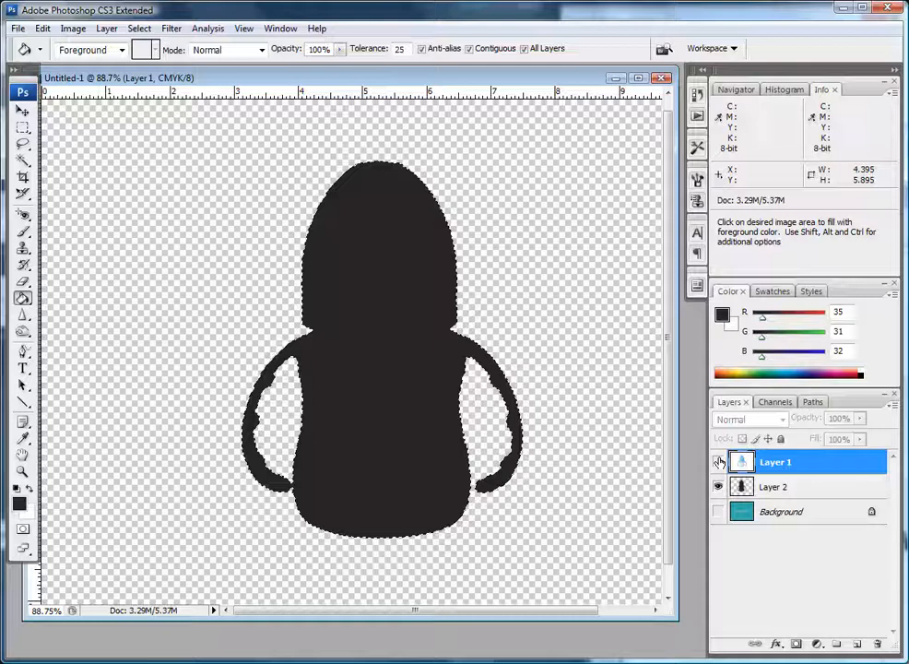
left_click(719, 461)
left_click(719, 461)
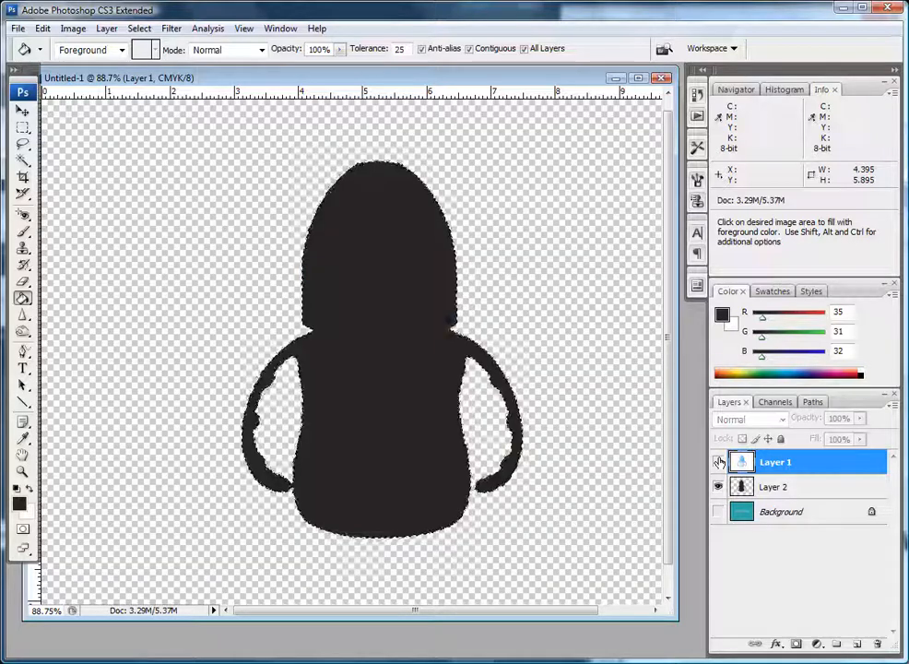
left_click(719, 461)
left_click(719, 460)
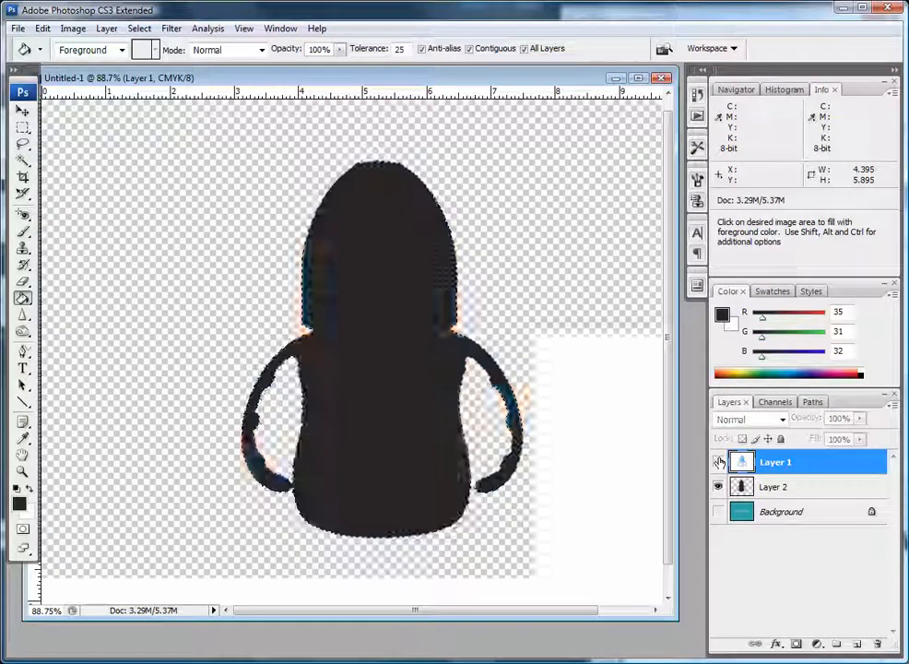
left_click(719, 461)
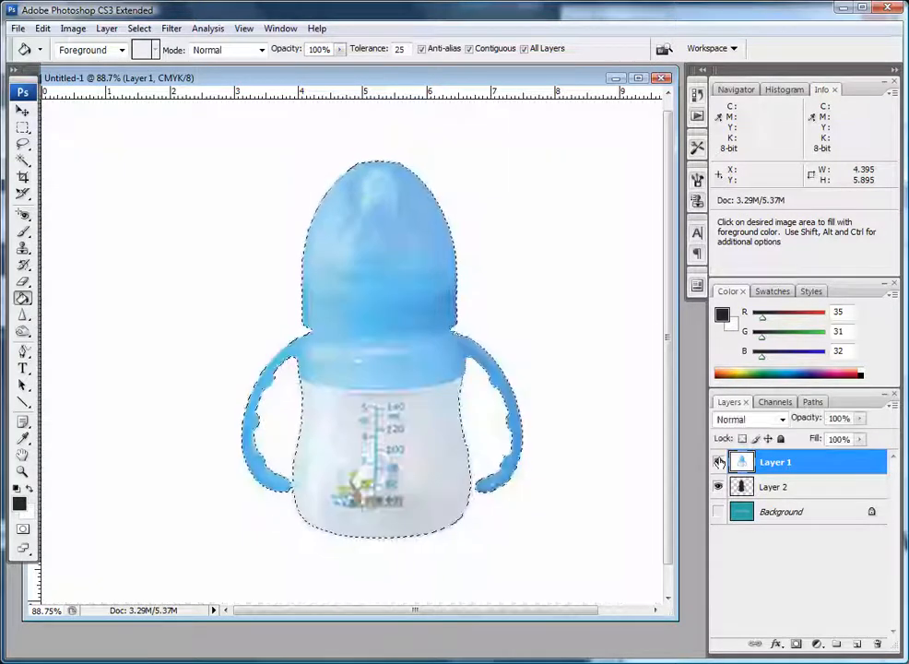
Hide and reshow Layer 1 once more to check the black mask against the bottle image
left_click(719, 461)
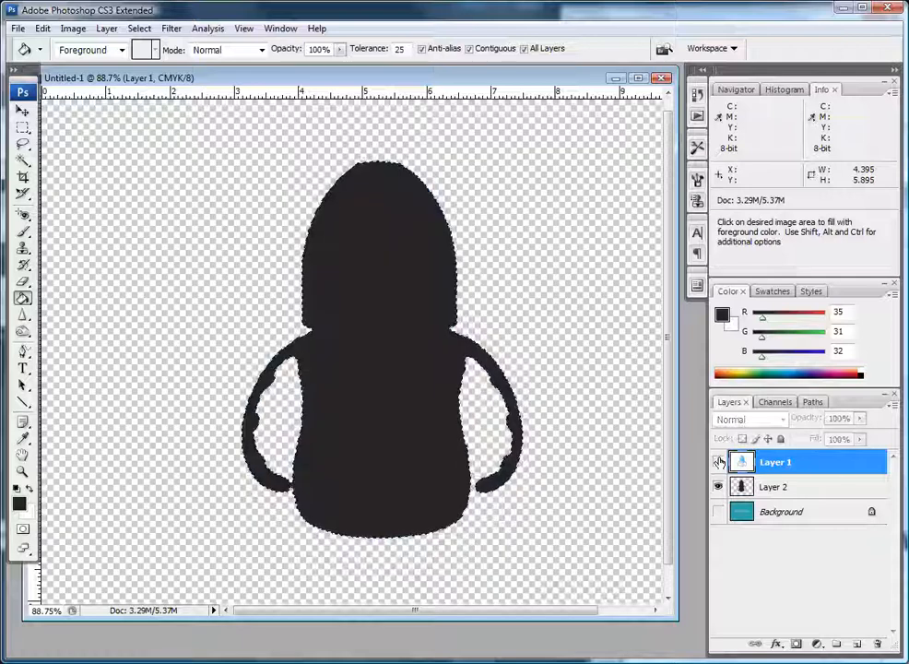
left_click(719, 461)
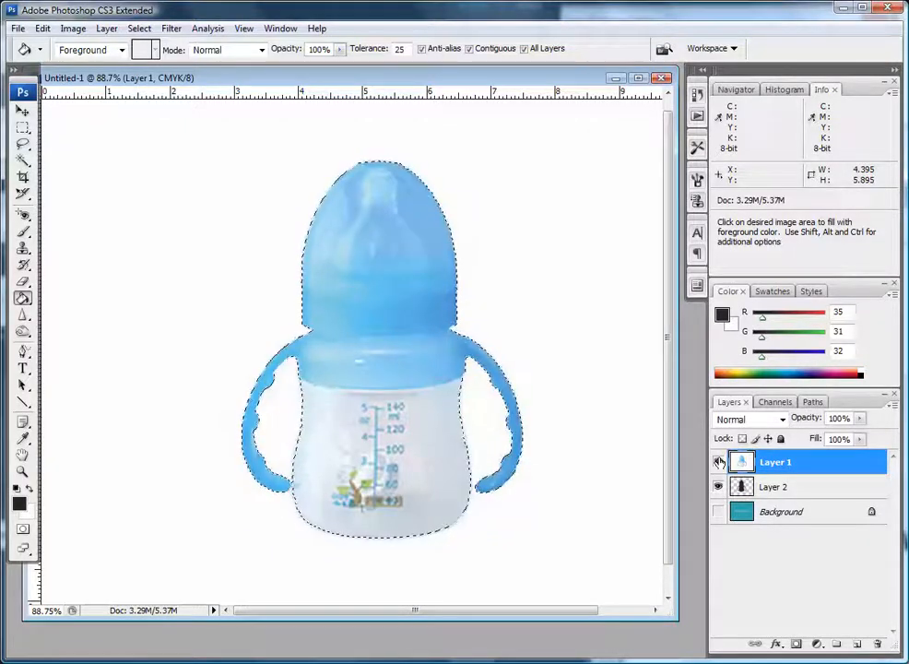
Select Layer 2, hide Layer 1 and flatten the image to the black mask, discarding the hidden layers
left_click(810, 491)
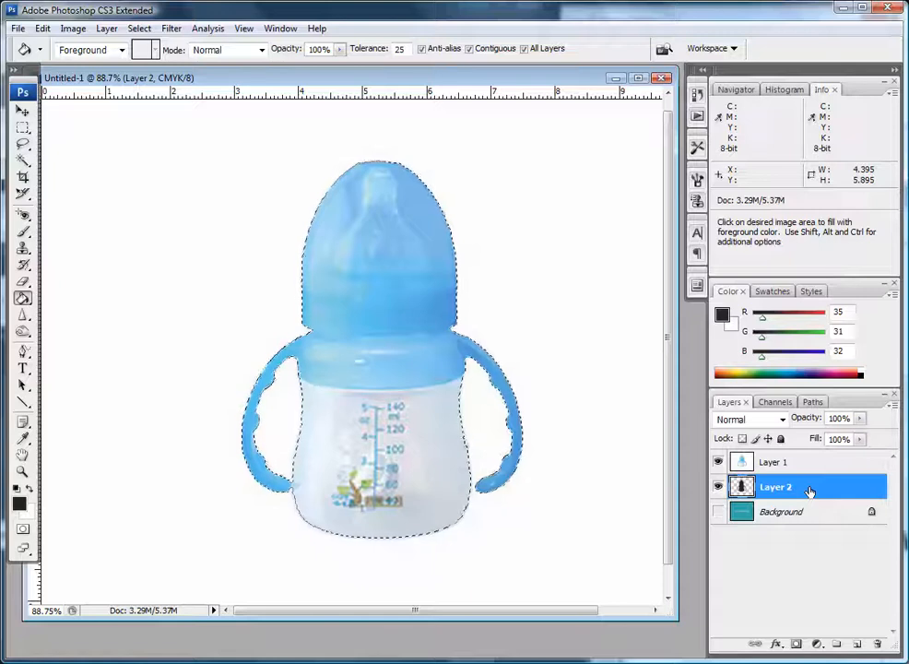
left_click(719, 462)
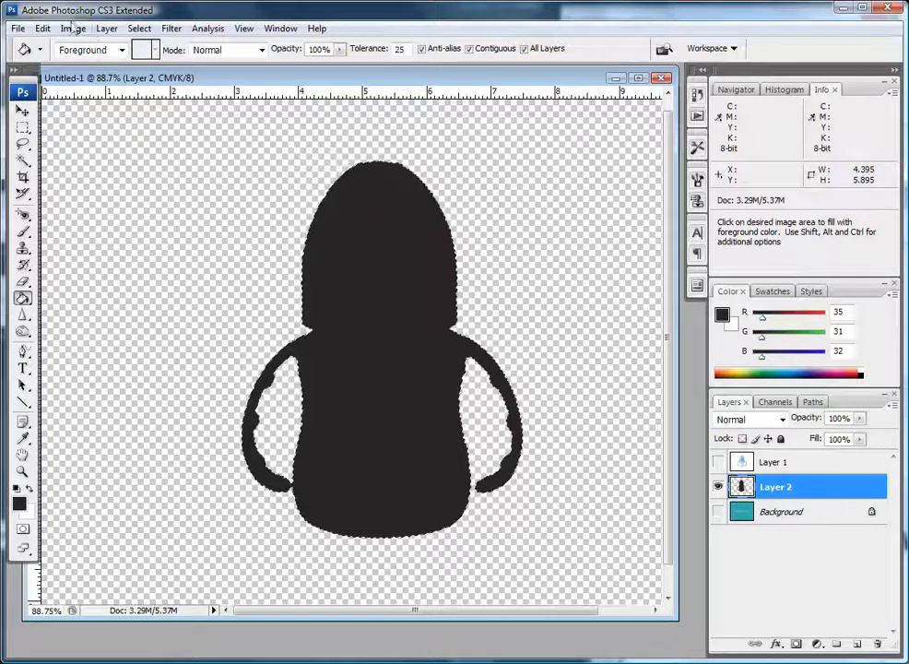
left_click(107, 29)
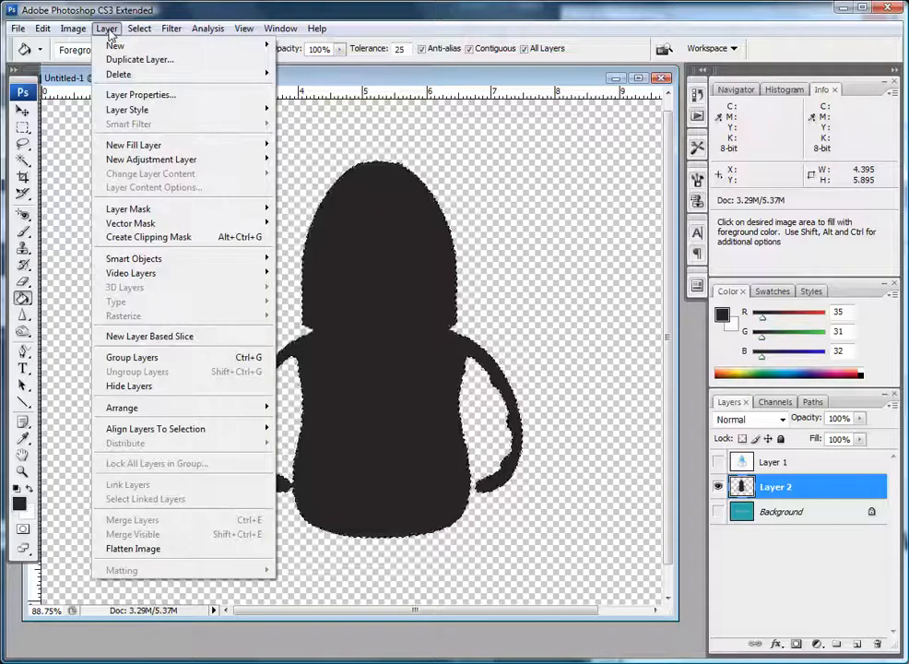
left_click(115, 549)
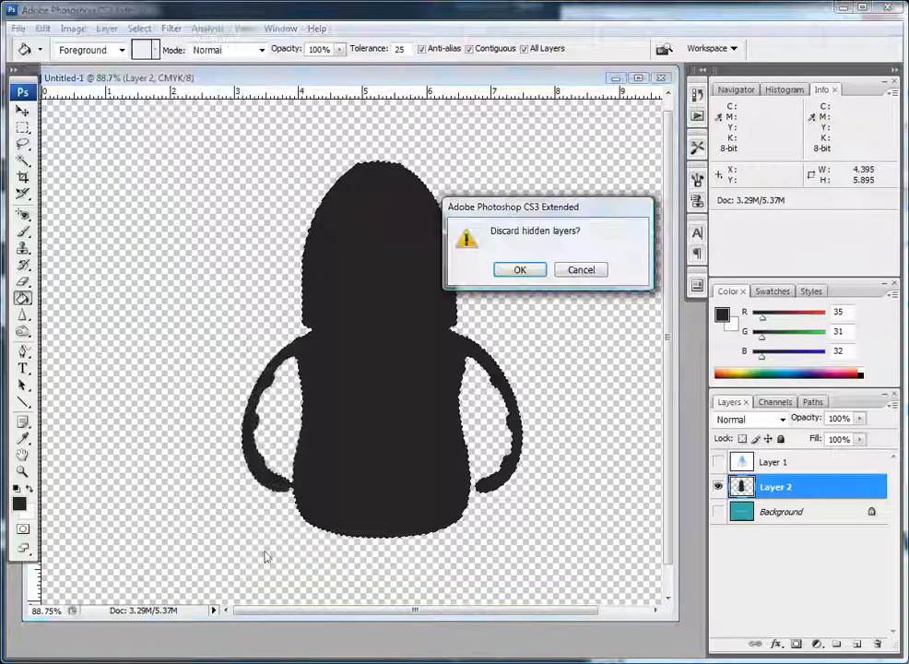
left_click(521, 270)
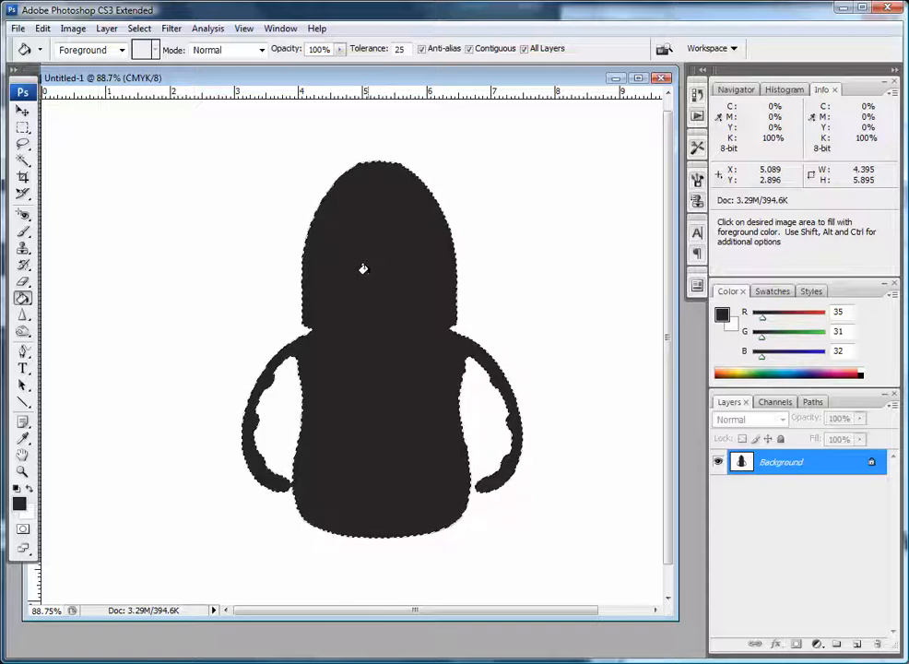
Undo the flattening of the black mask to bring back the separate layers
key("ctrl+z")
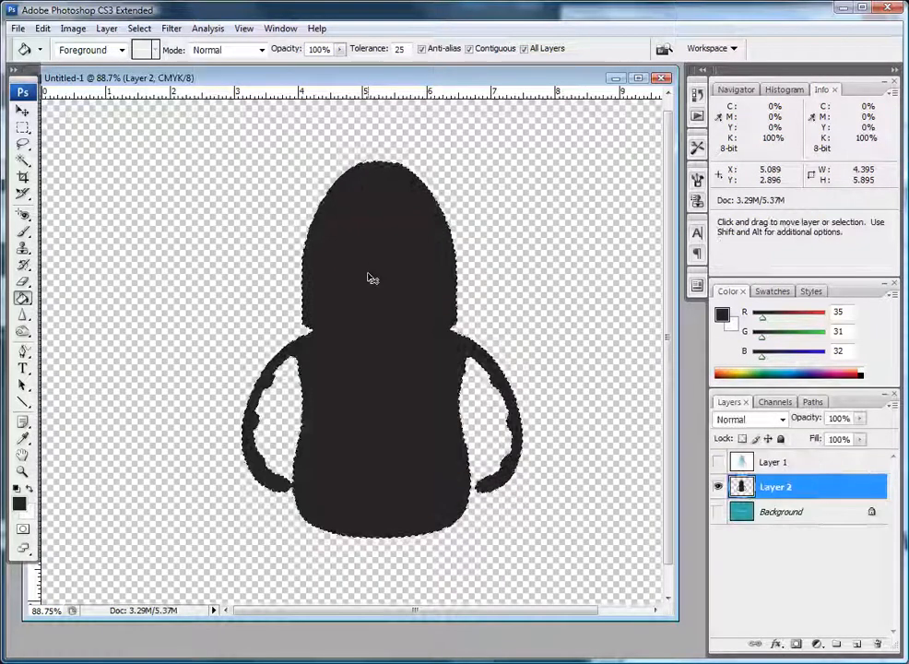
key("ctrl+d")
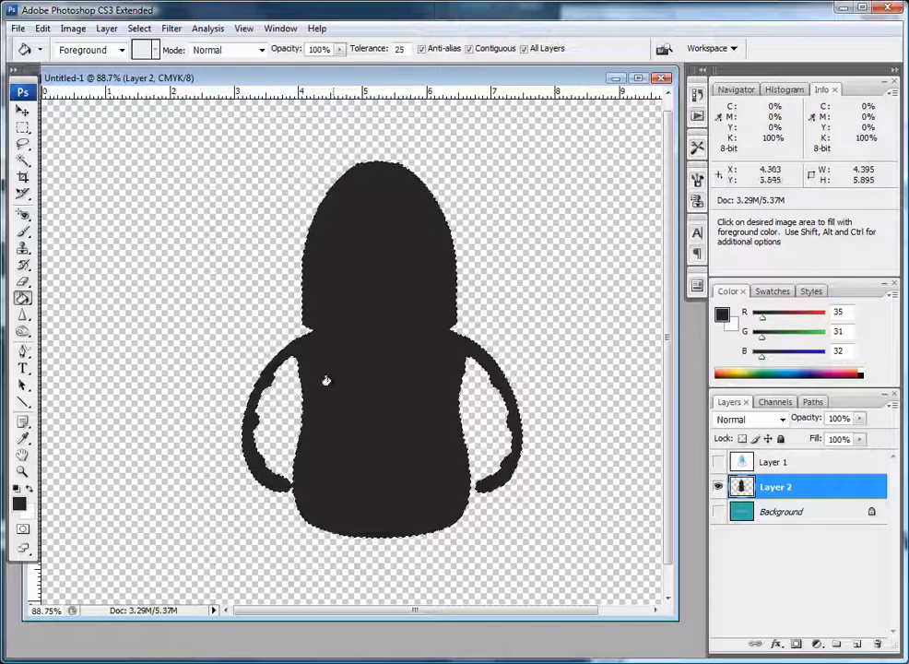
left_click(741, 485, "ctrl")
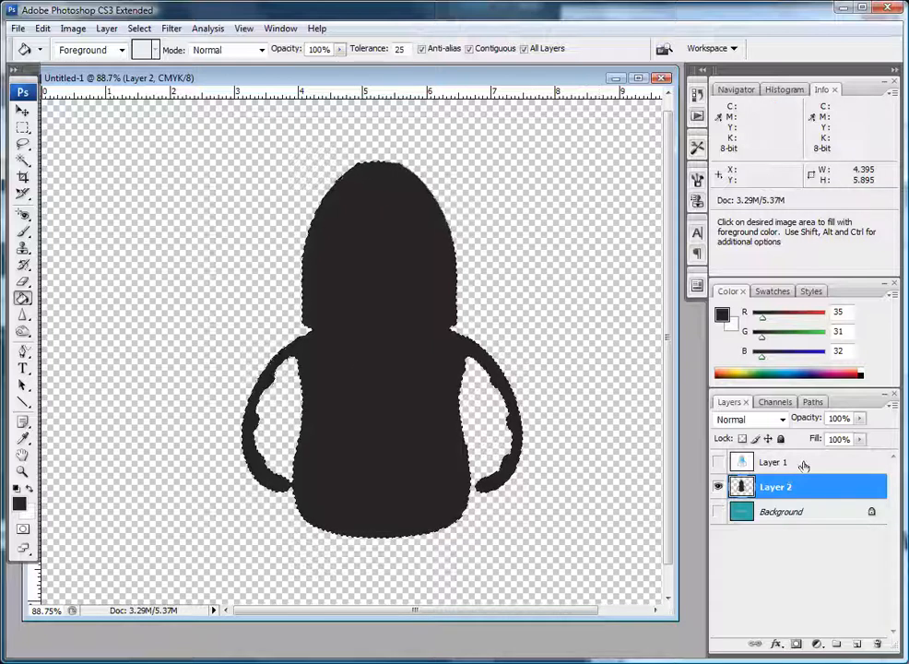
Show Layer 1 and flatten the image with the bottle picture visible, discarding the hidden layers
left_click(719, 462)
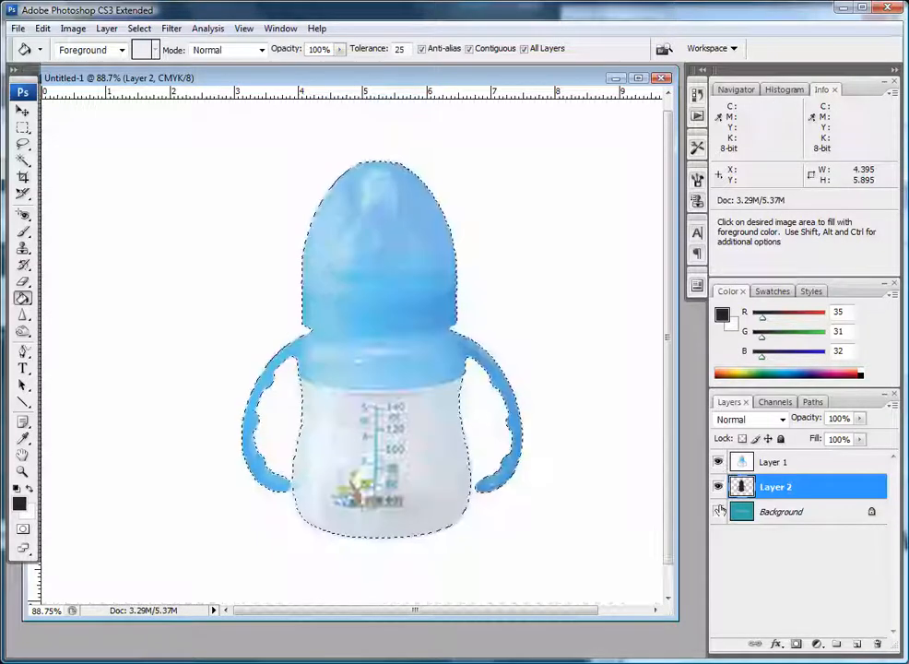
left_click(73, 28)
mouse_move(107, 29)
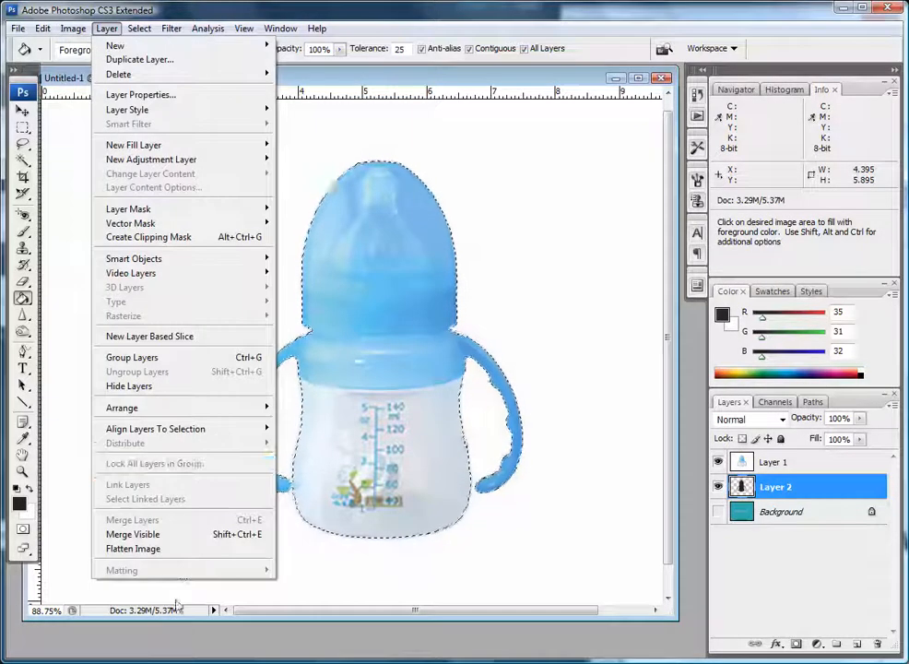
left_click(153, 549)
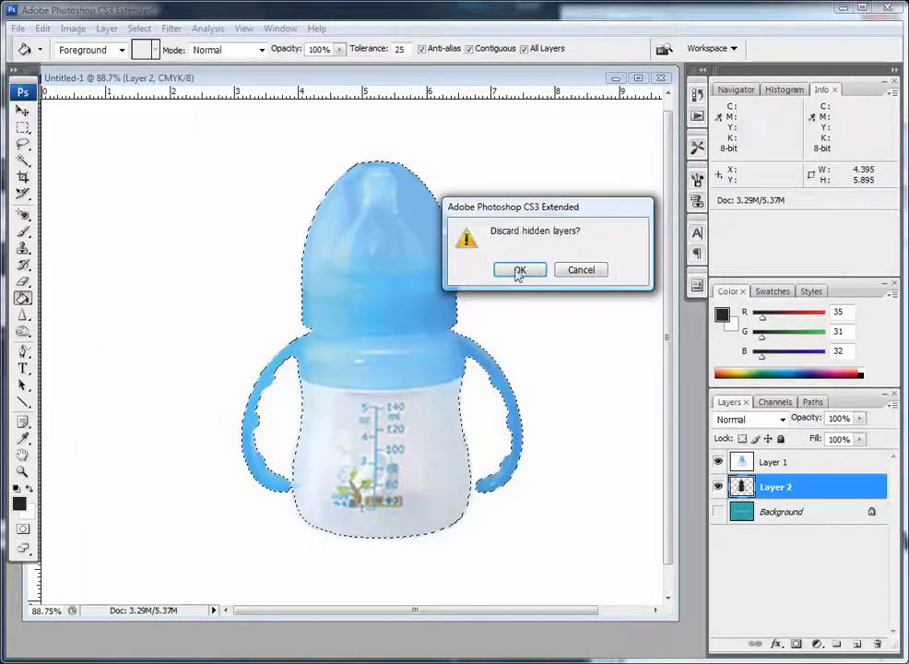
left_click(518, 270)
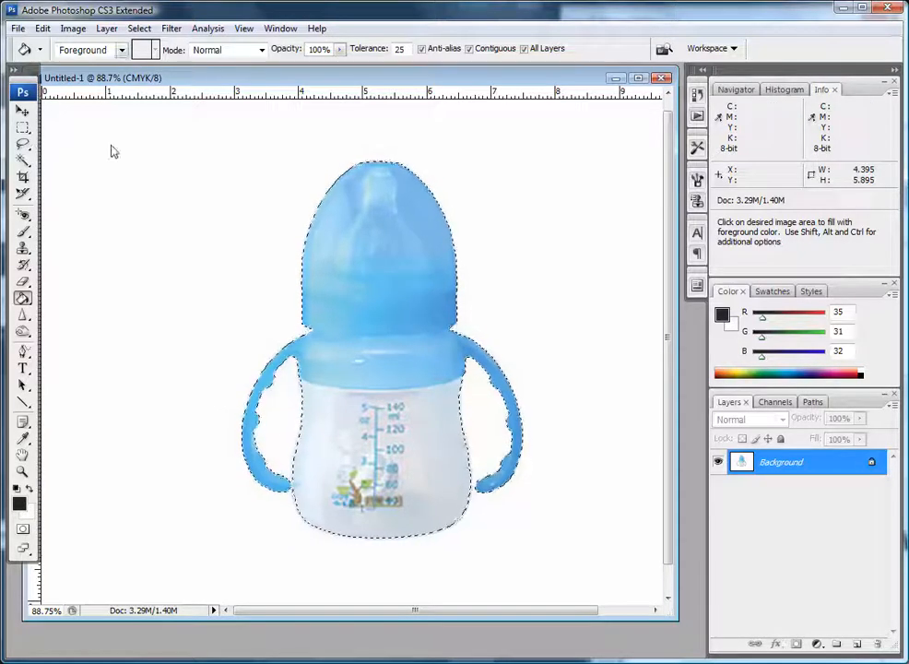
Deselect the bottle outline, and step back in the history to restore both the selection and the separate layers
key("ctrl+d")
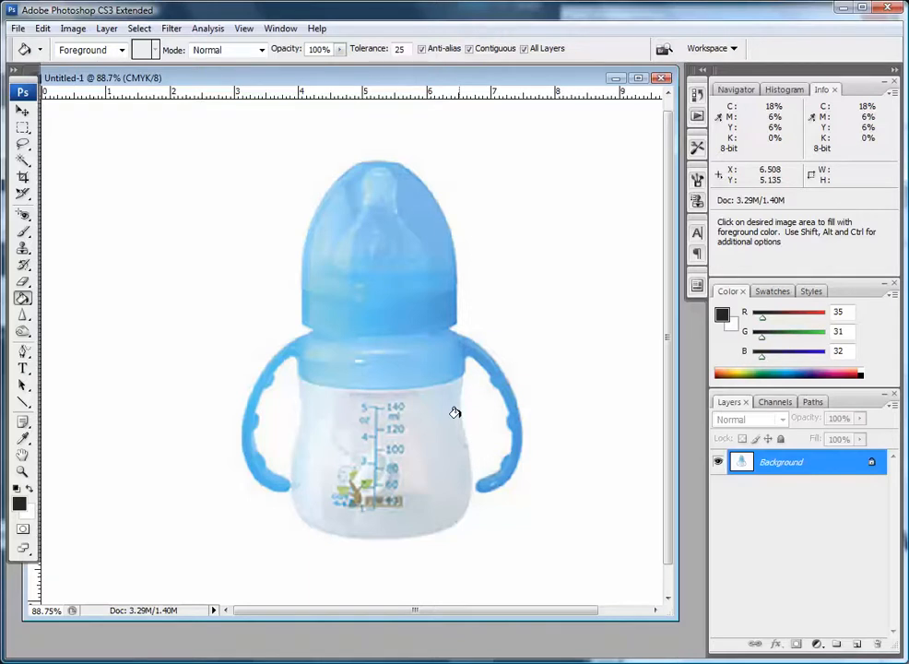
key("ctrl")
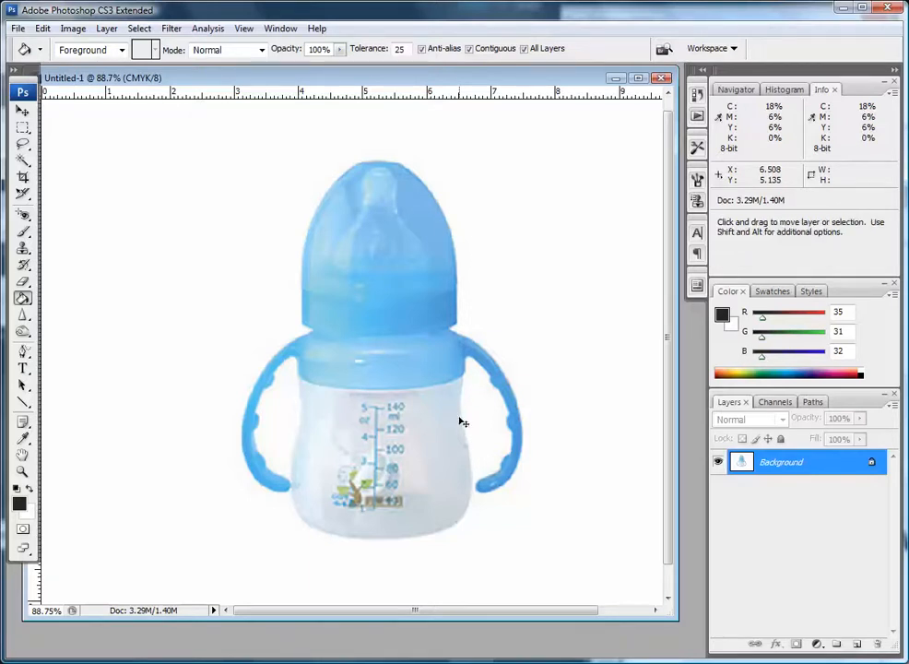
key("ctrl+z")
key("ctrl+c")
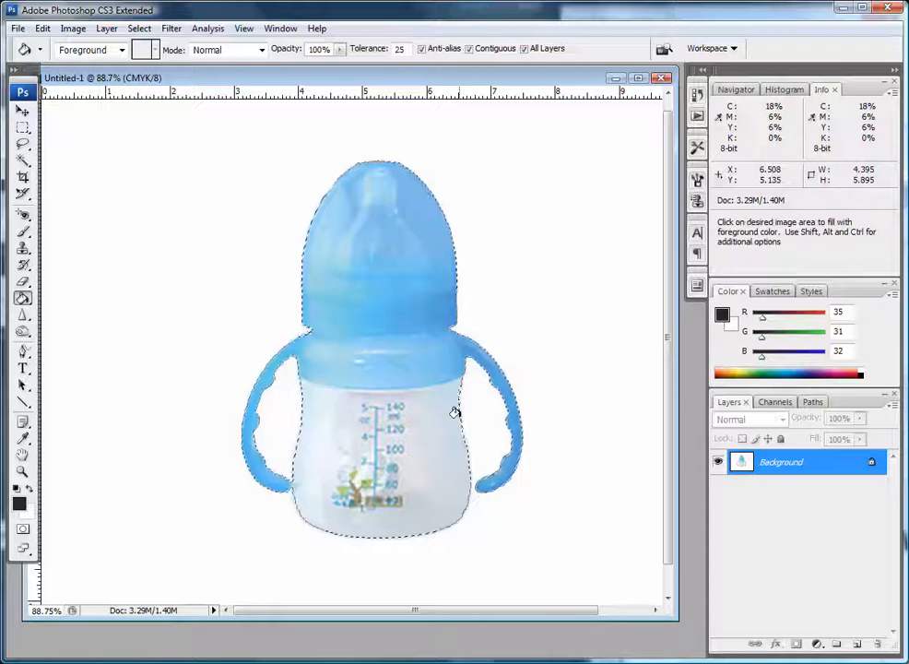
key("ctrl+alt+z")
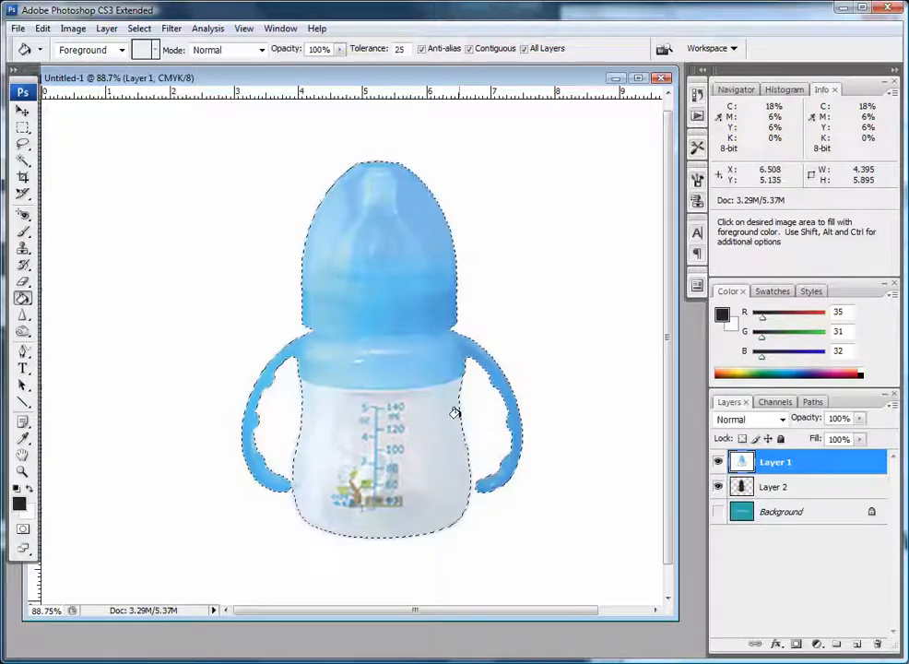
Switch Layer 1 off and on to review the mask and the bottle image as separate layers
left_click(717, 463)
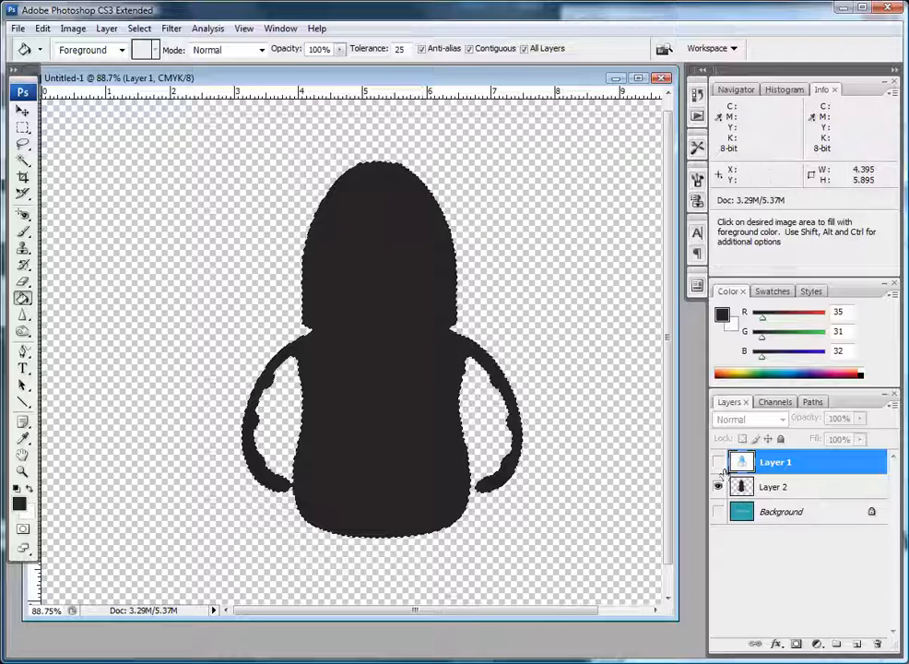
left_click(717, 463)
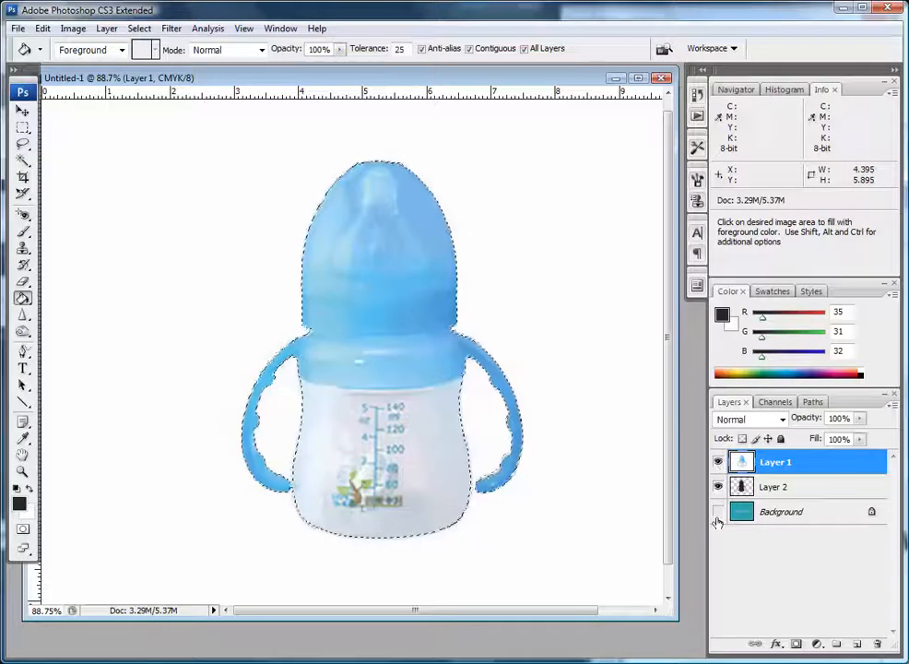